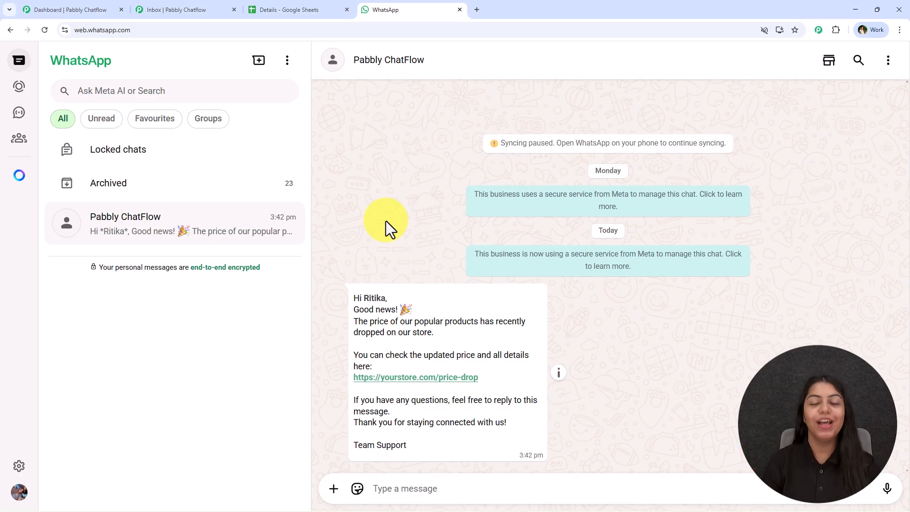
Open the Pabbly Chatflow website, pabbly.com/chatflow/inr, in a new browser tab
left_click(47, 8)
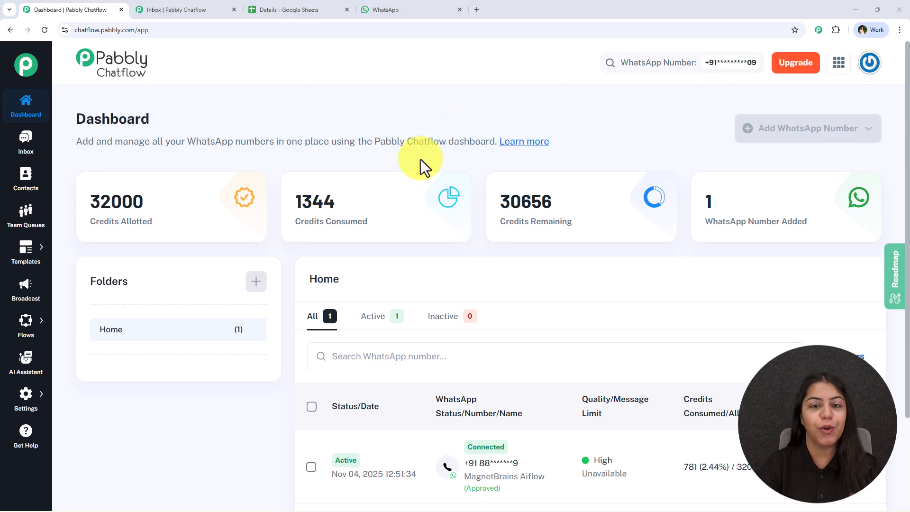
left_click(477, 5)
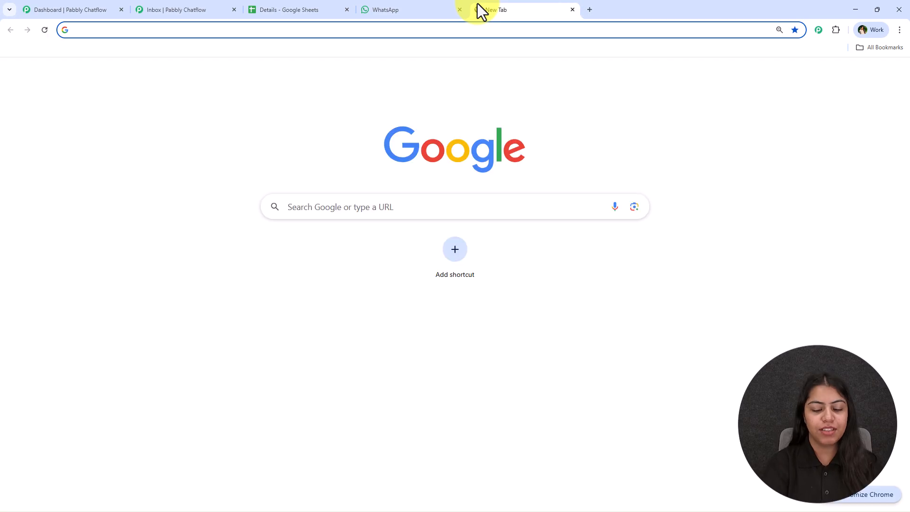
type("pabbly.com/chatflo")
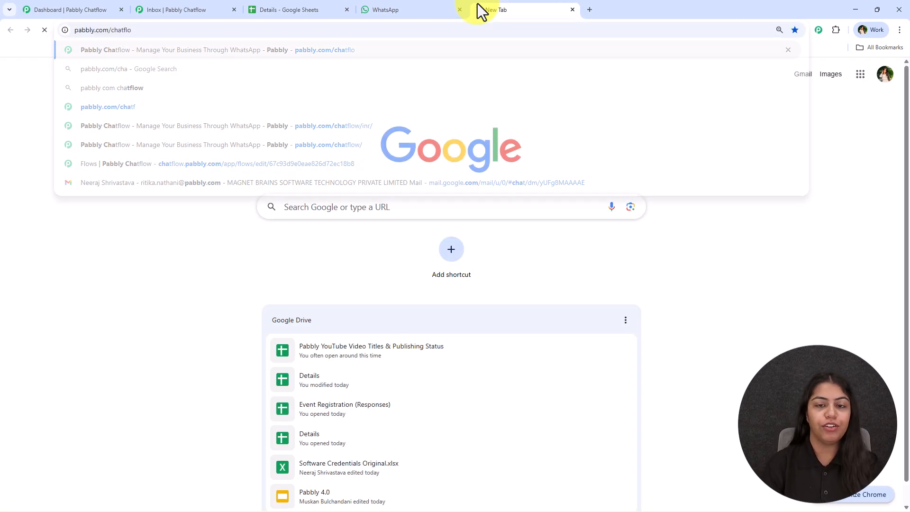
key("Return")
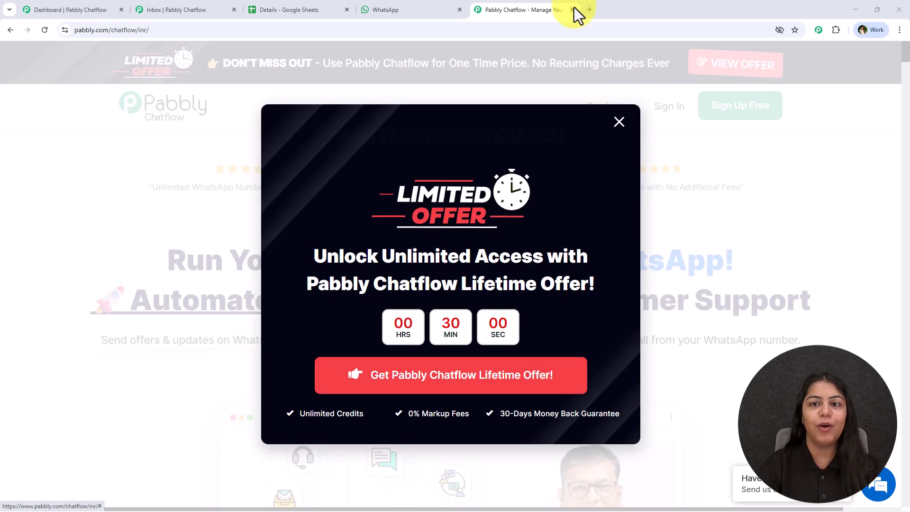
Close the website page and view the connected WhatsApp numbers from the Chatflow dashboard
left_click(572, 10)
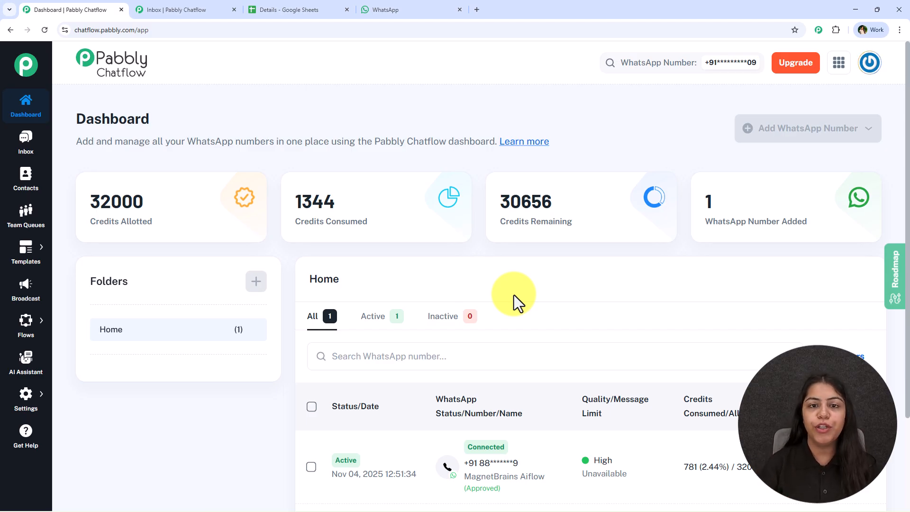
left_click(712, 69)
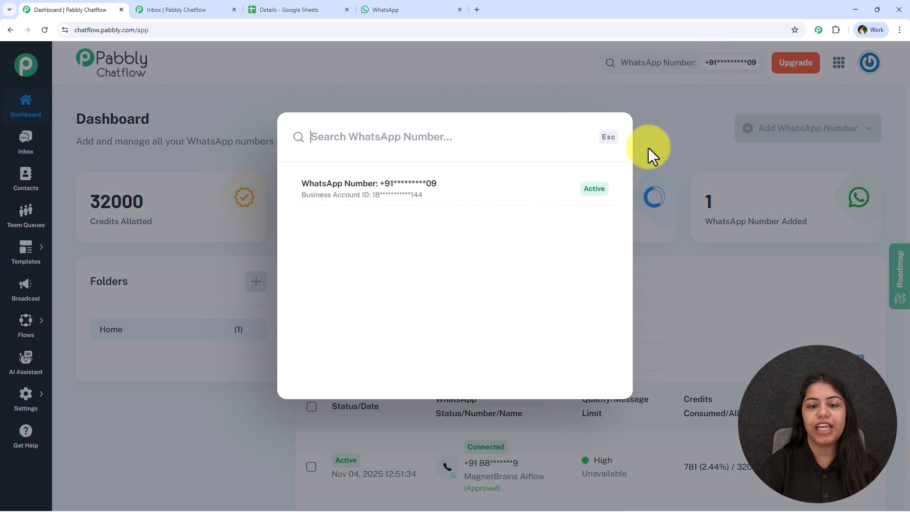
left_click(274, 142)
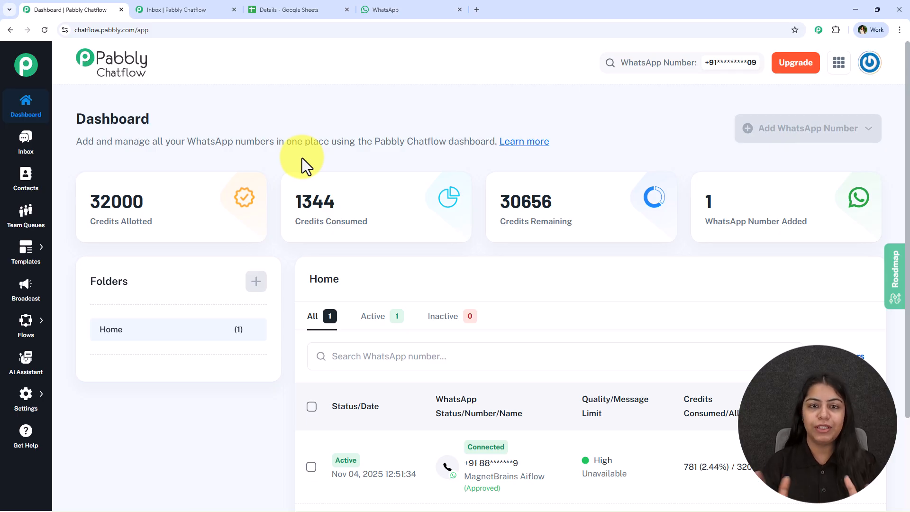
Open the message templates list in Chatflow and compare it with the price drop message received in WhatsApp
left_click(27, 252)
left_click(95, 242)
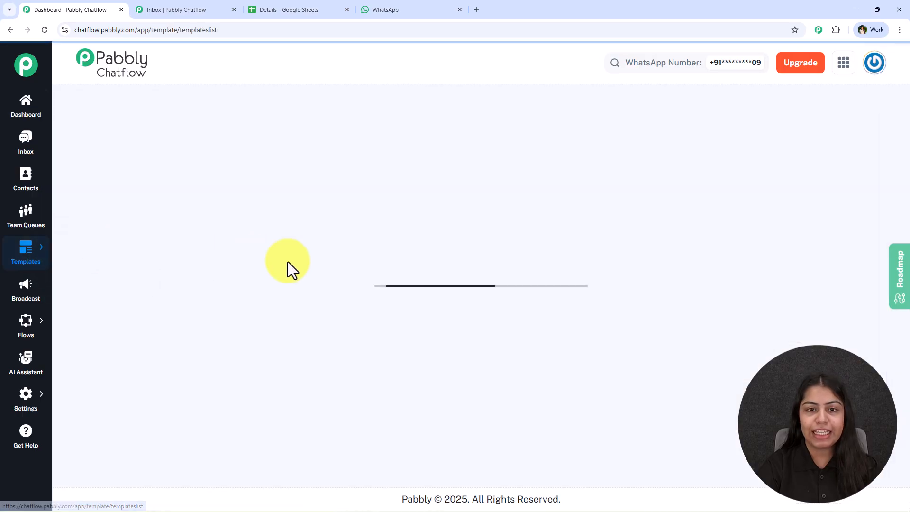
scroll(353, 277, "down", 3)
left_click(390, 8)
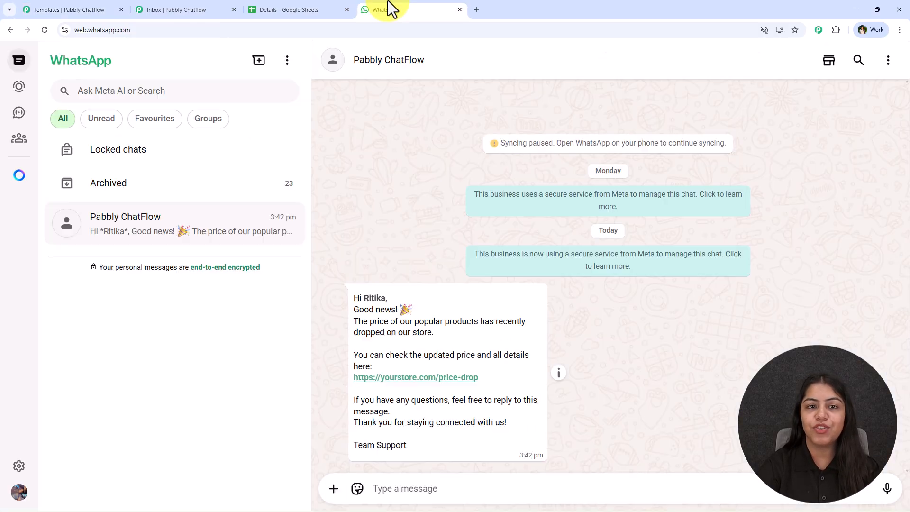
left_click(117, 2)
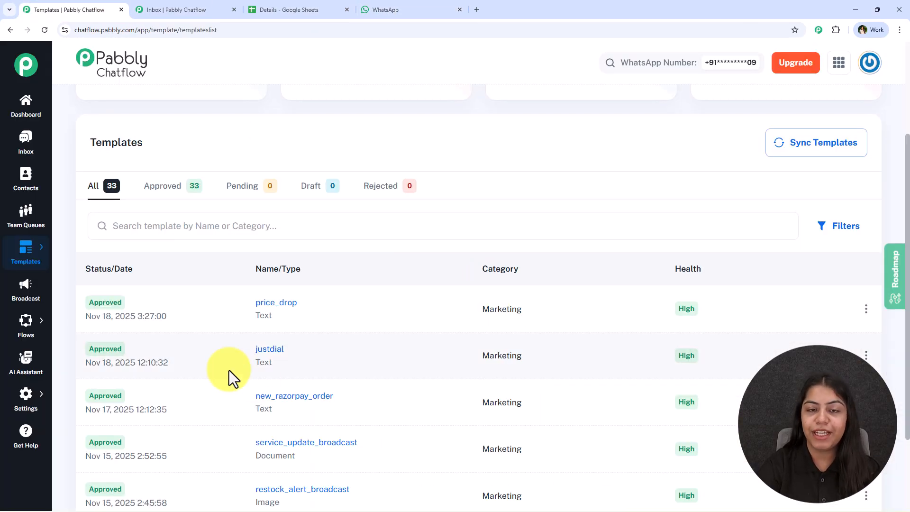
Preview the content of the price_drop template and close the preview
left_click(278, 313)
left_click_drag(322, 232, 388, 364)
left_click(583, 180)
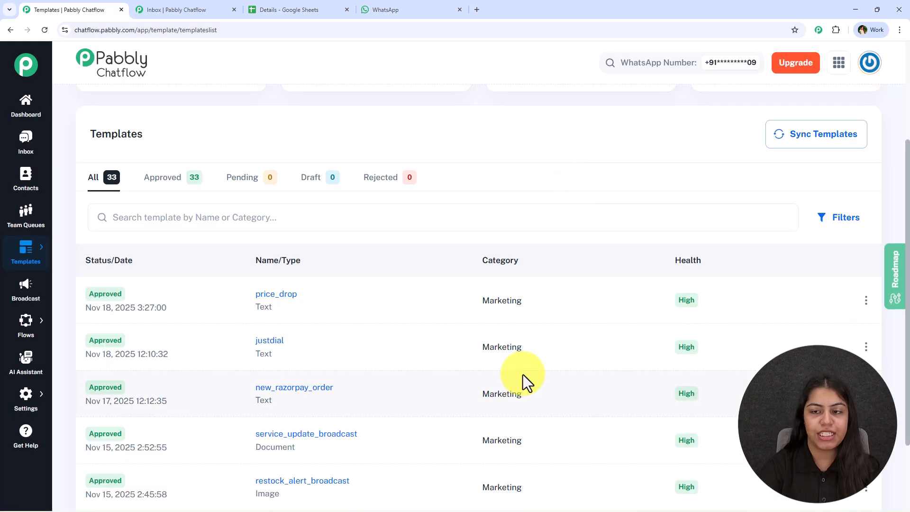
Examine the blank Add New Template form and return to the templates list
scroll(524, 380, "up", 3)
left_click(828, 132)
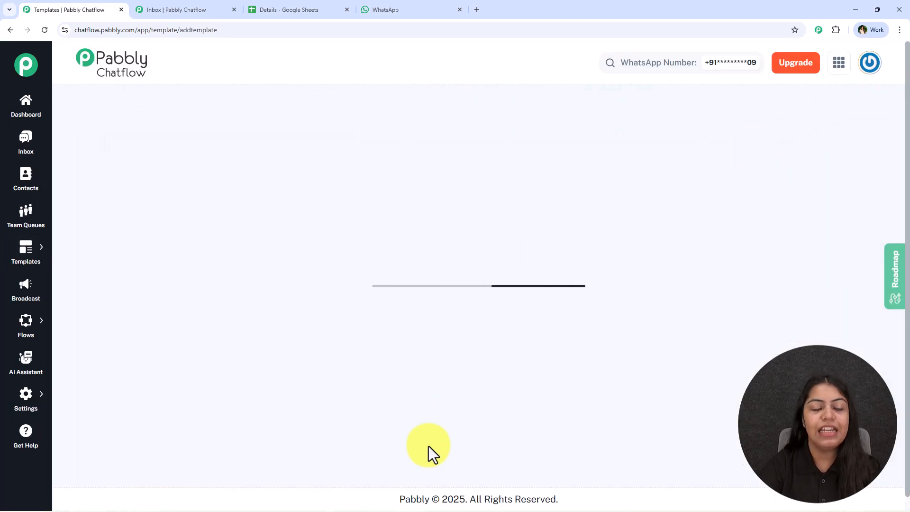
scroll(259, 331, "down", 6)
scroll(260, 327, "up", 6)
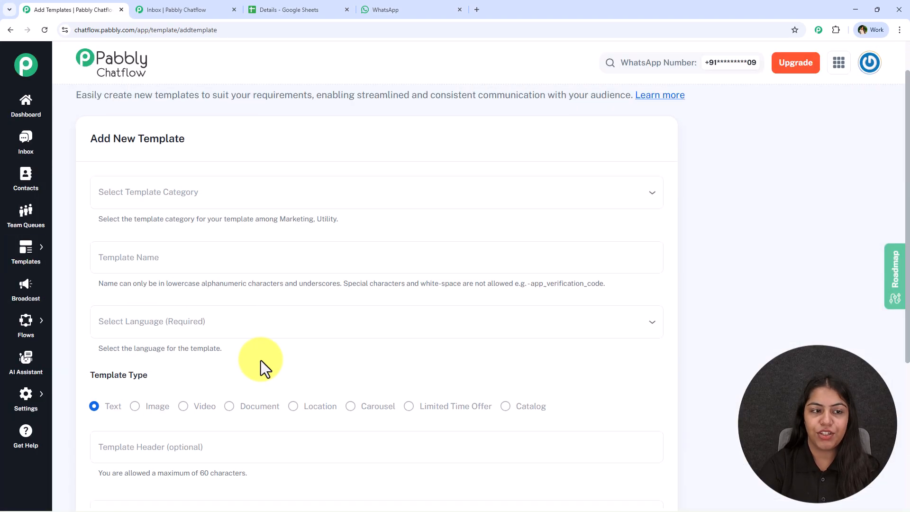
mouse_move(26, 251)
left_click(89, 244)
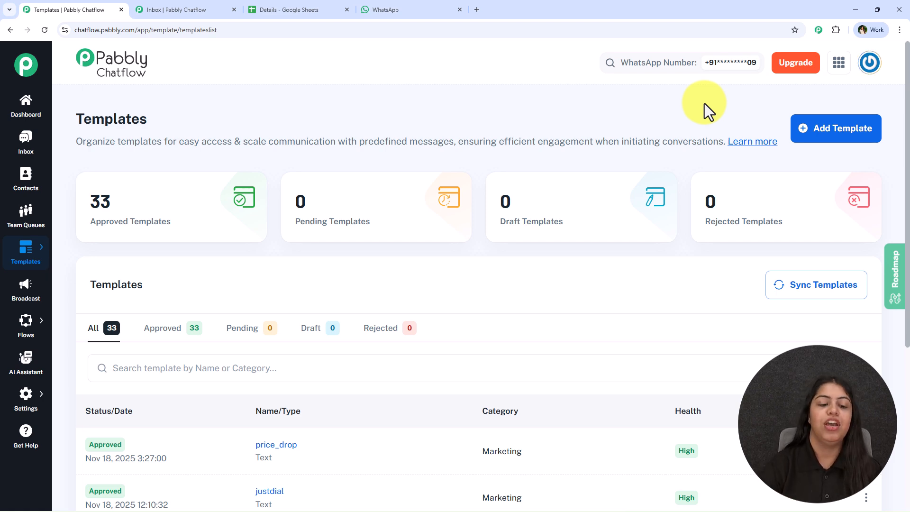
Check the price_drop template's message text once more and go back to the list
scroll(385, 342, "down", 4)
left_click(275, 256)
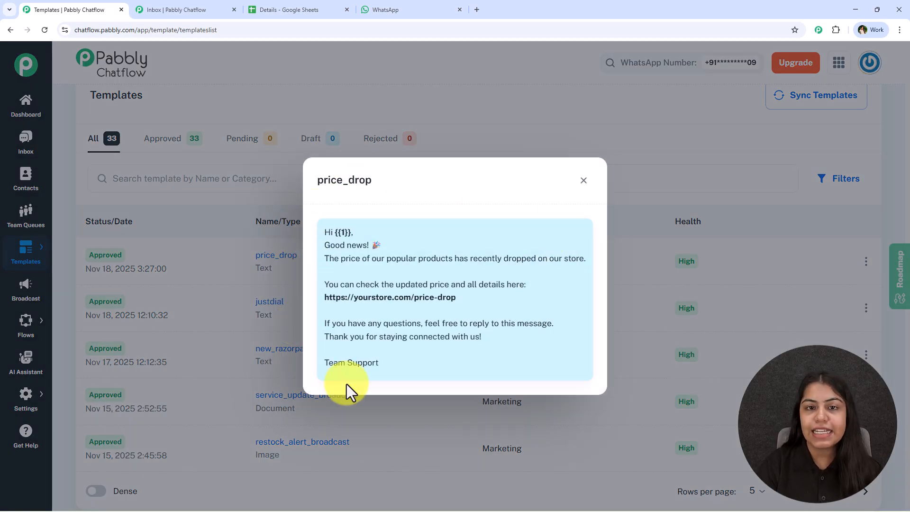
left_click(582, 185)
scroll(243, 469, "up", 4)
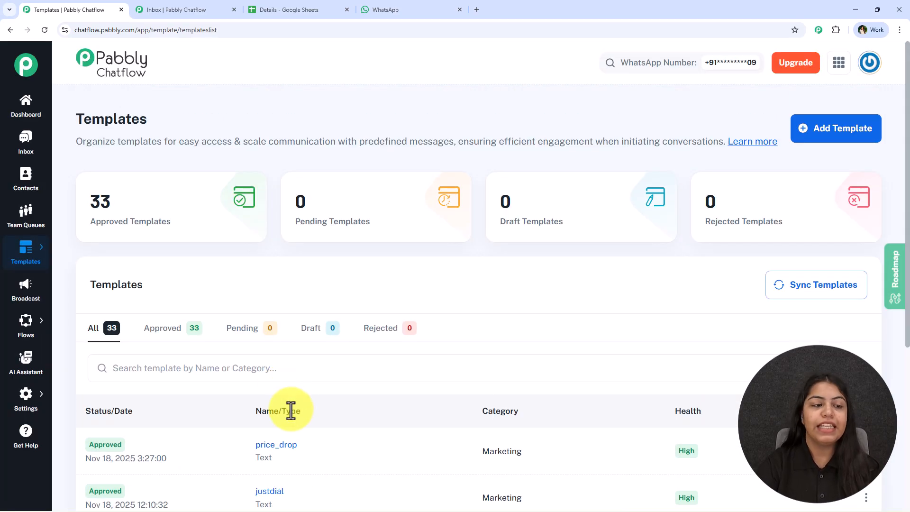
Open Contacts and review the contacts in the Testing list
left_click(26, 178)
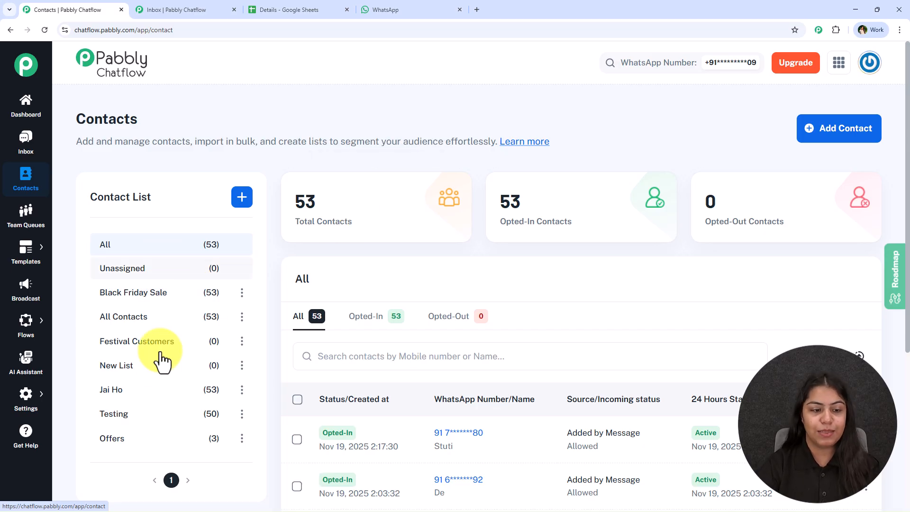
left_click(154, 419)
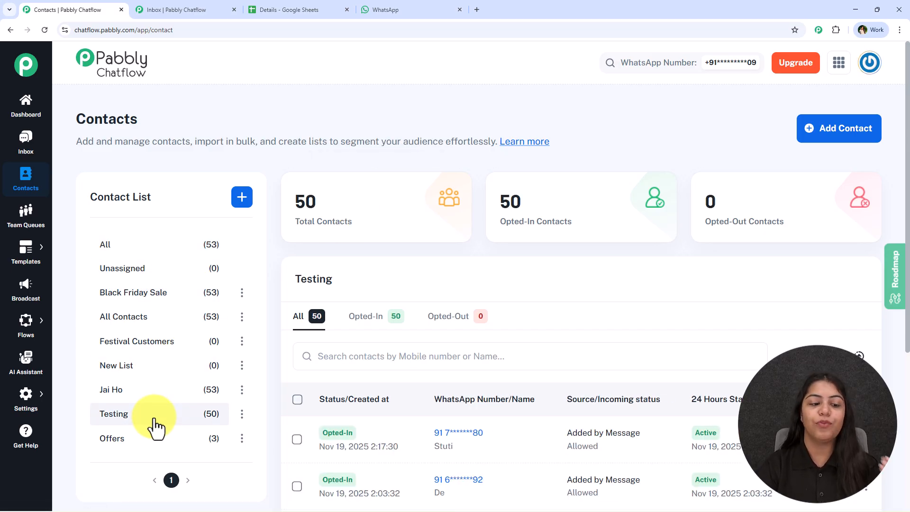
scroll(350, 319, "down", 4)
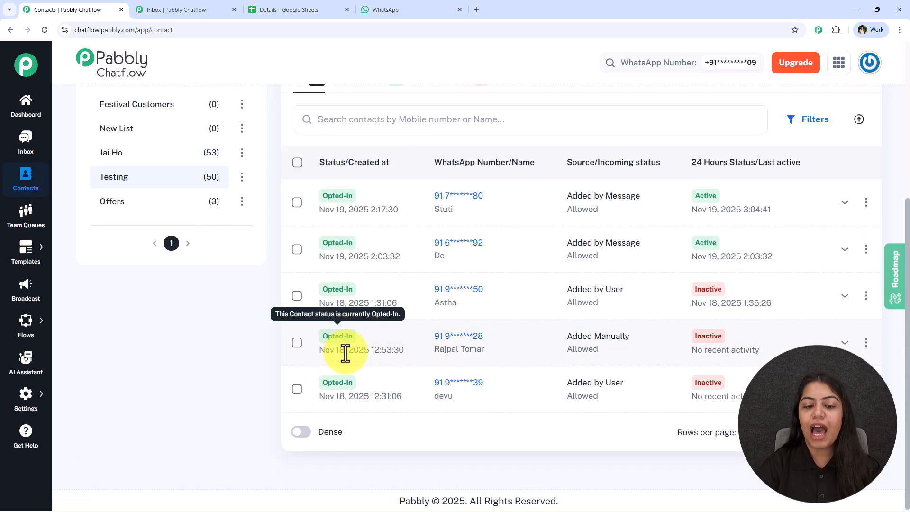
scroll(342, 379, "up", 2)
scroll(337, 394, "up", 3)
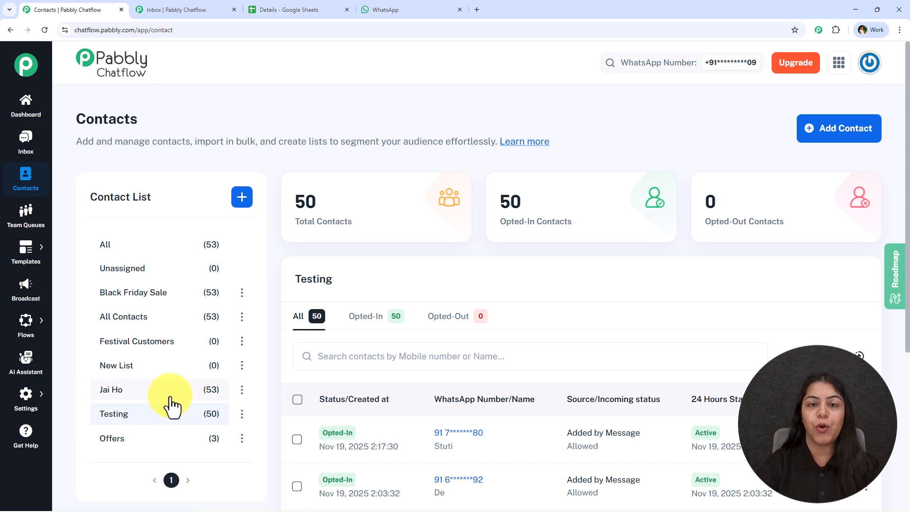
Open the Add Contact form and examine its bulk import by CSV file URL or upload
left_click(821, 140)
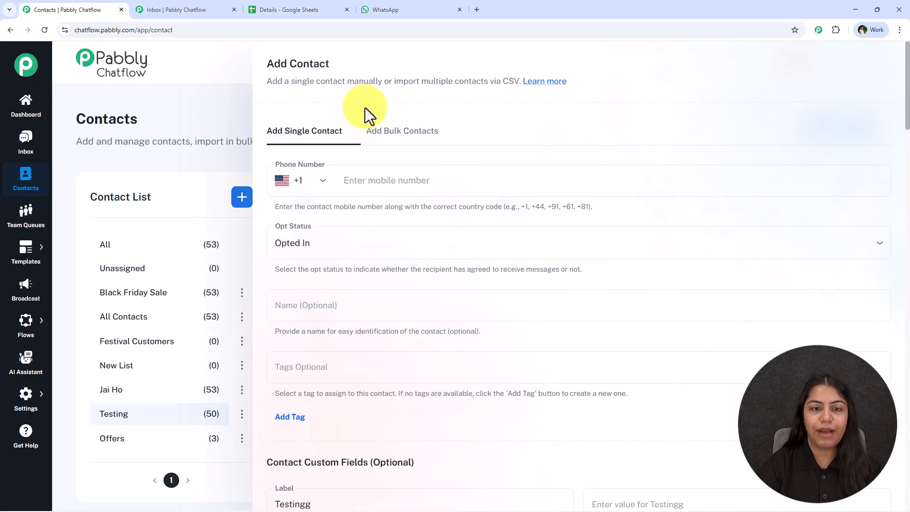
left_click(453, 142)
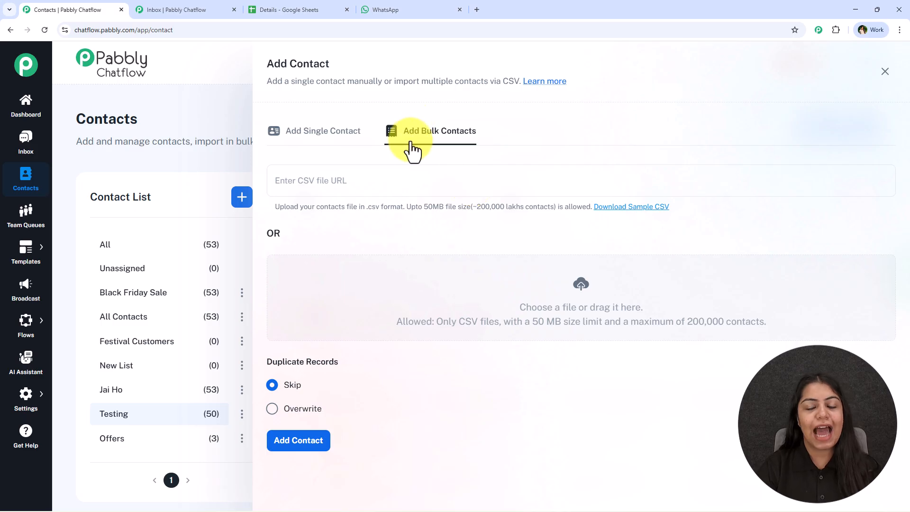
left_click(321, 180)
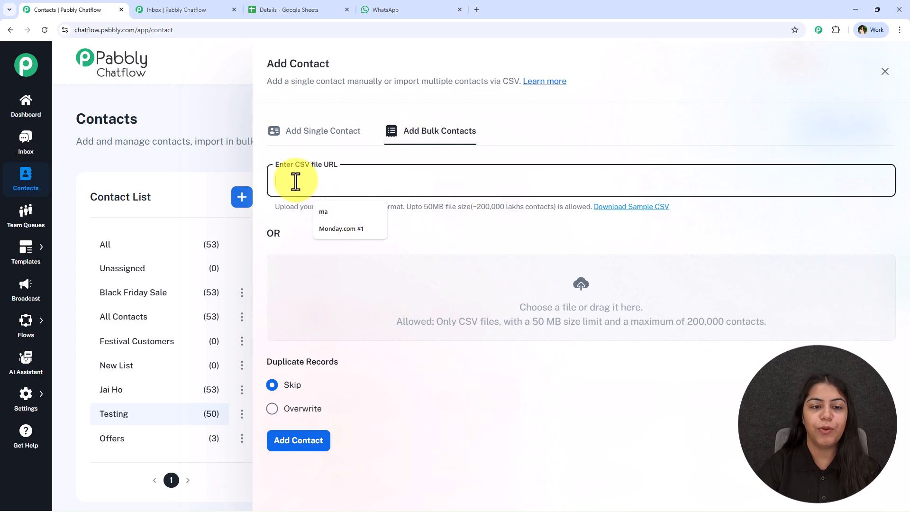
left_click(473, 239)
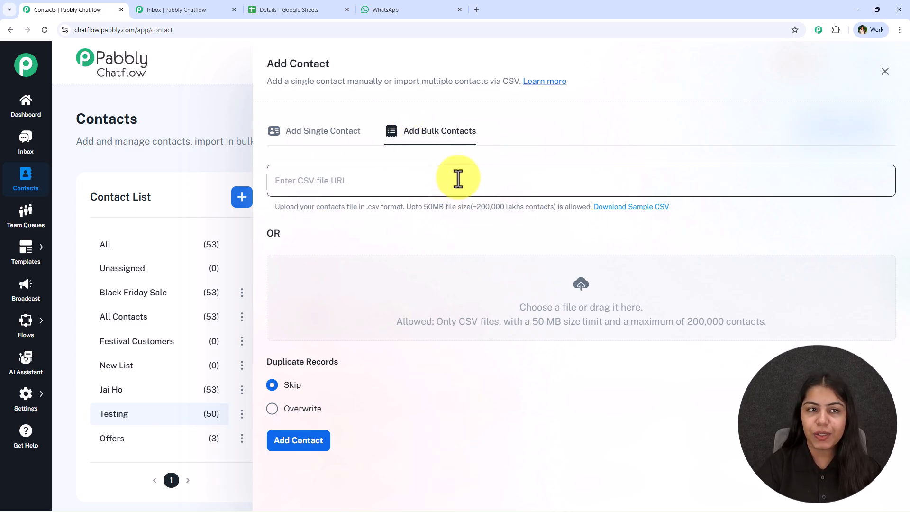
Switch to the Details spreadsheet in Google Sheets and inspect its Name, Phone and Tags header cells
left_click(290, 10)
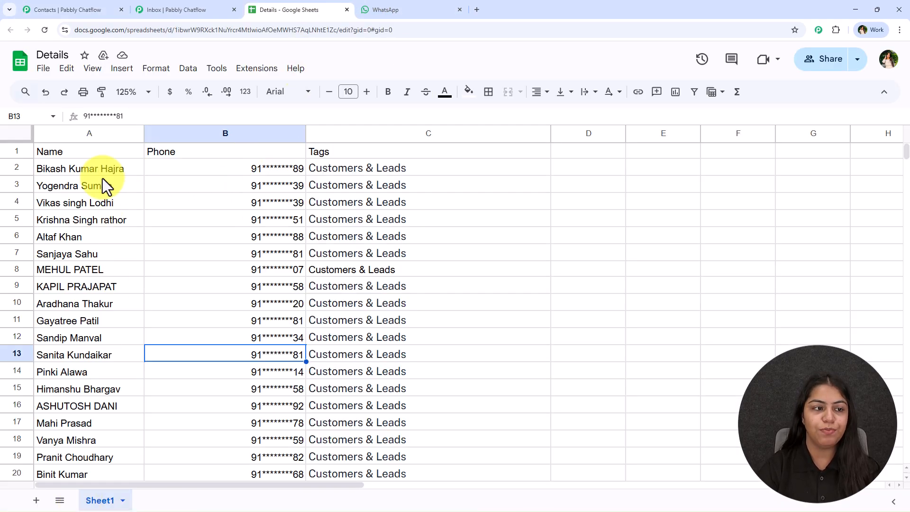
left_click(95, 148)
left_click(199, 150)
left_click(352, 149)
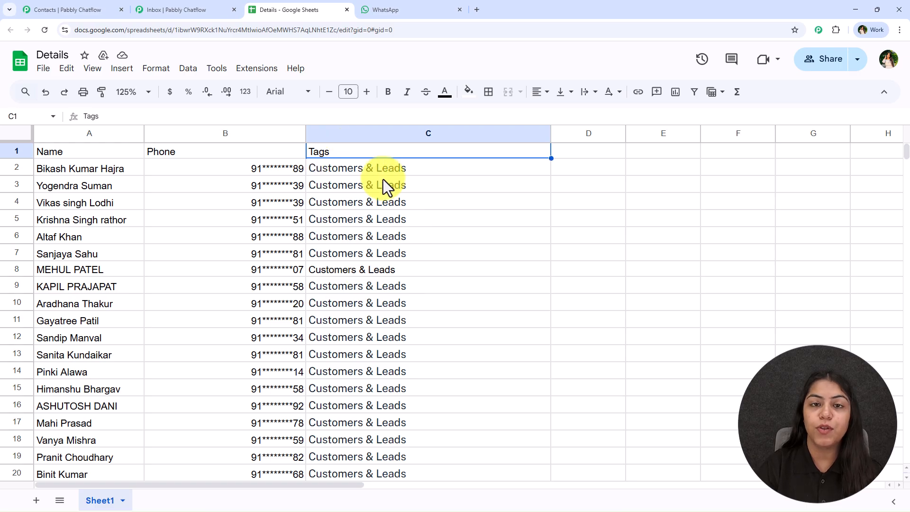
Locate the option to download the Details spreadsheet as Comma Separated Values (.csv)
left_click(89, 168)
left_click(43, 69)
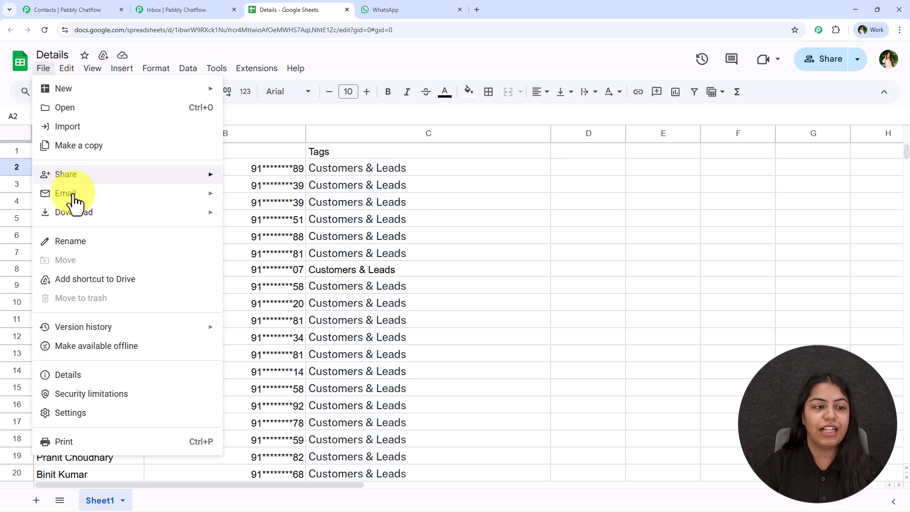
mouse_move(185, 213)
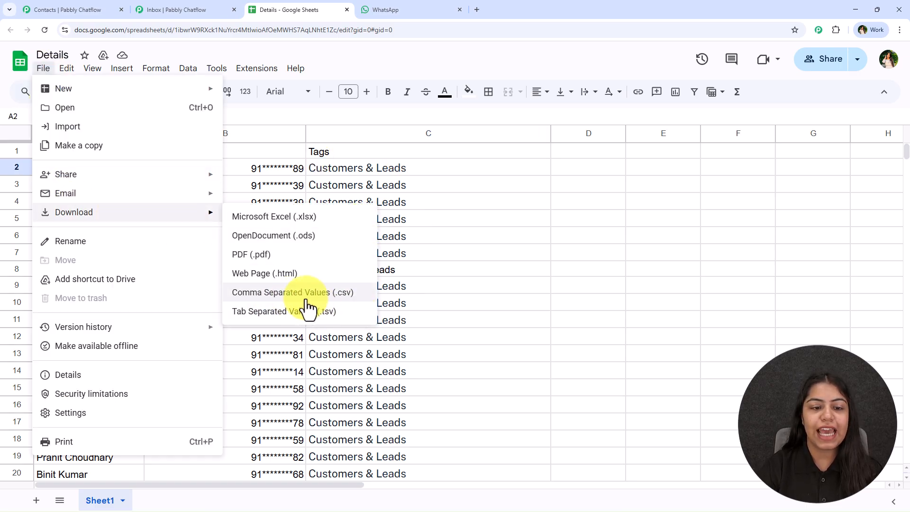
Return to the bulk contact import form in Chatflow, review its CSV upload fields and close it without importing
left_click(172, 4)
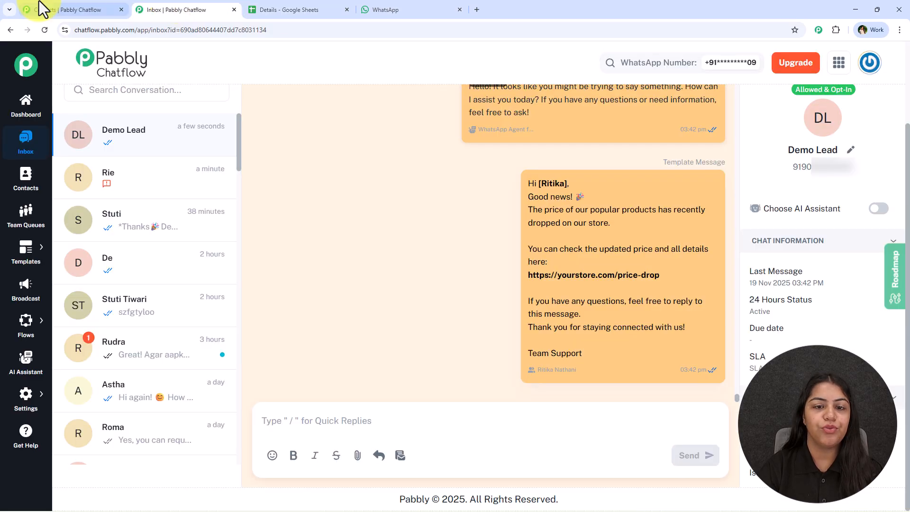
left_click(39, 6)
left_click(334, 177)
left_click(512, 242)
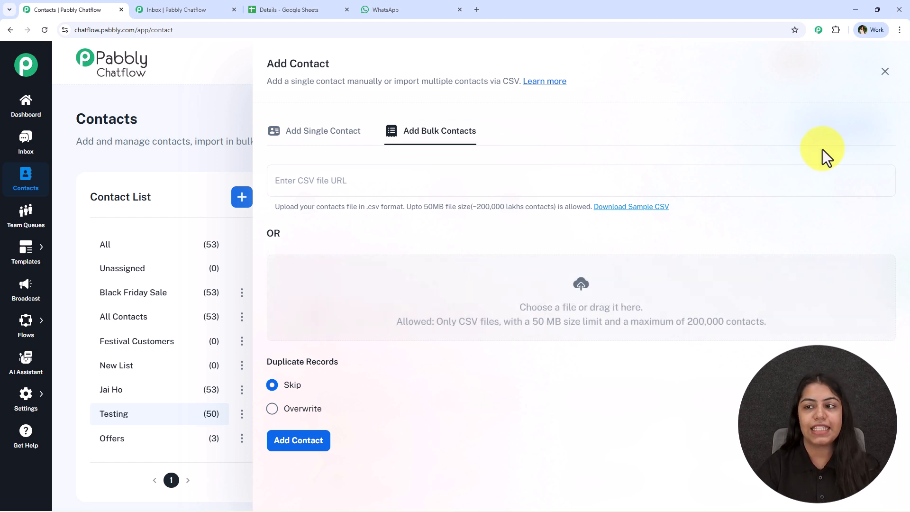
left_click(884, 72)
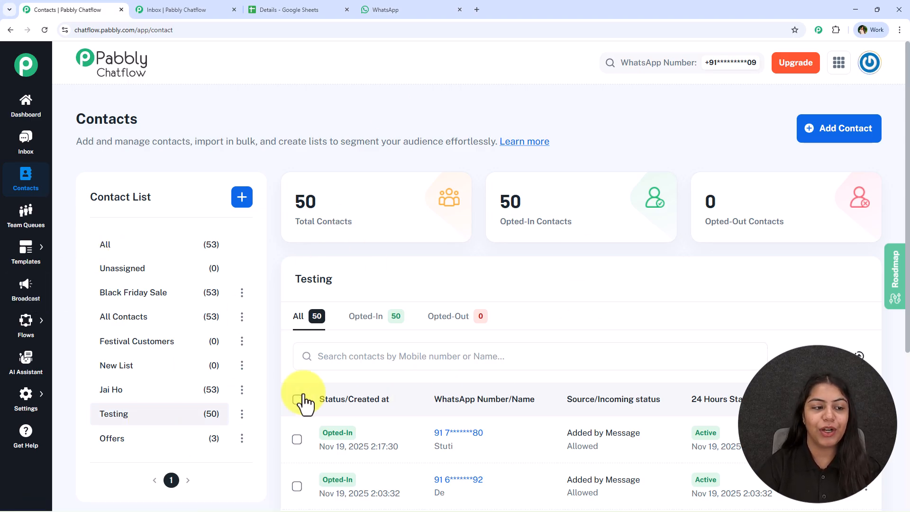
Revisit the templates list to check the approved price_drop template
mouse_move(27, 244)
left_click(85, 251)
scroll(339, 253, "down", 3)
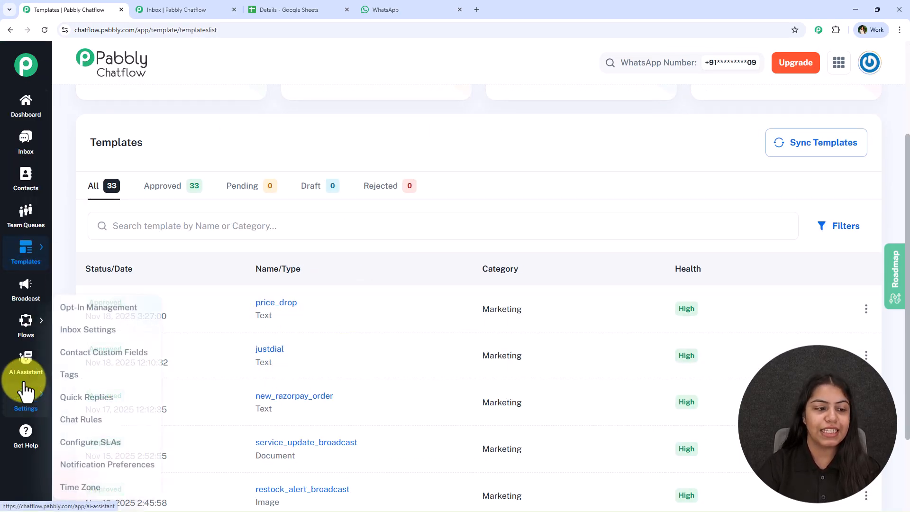
Start a new broadcast of type Broadcast Campaign and name it Price Drop
left_click(28, 290)
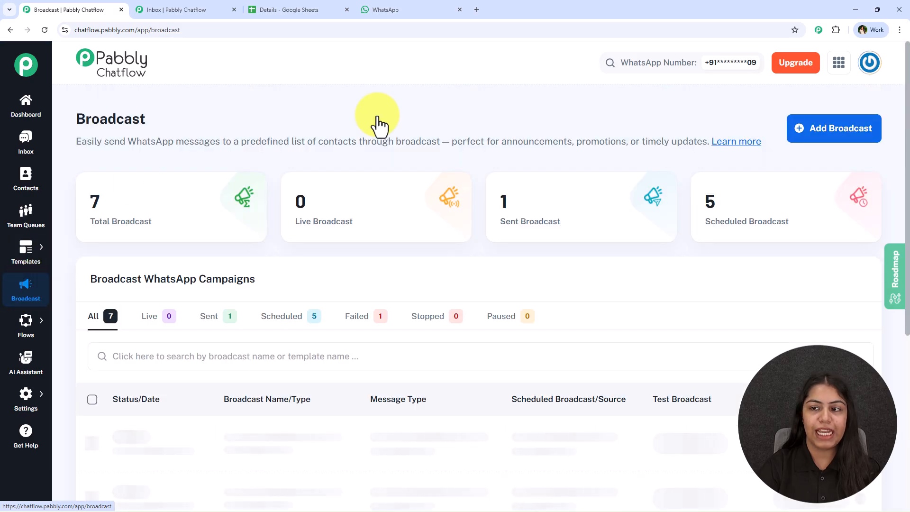
left_click(831, 130)
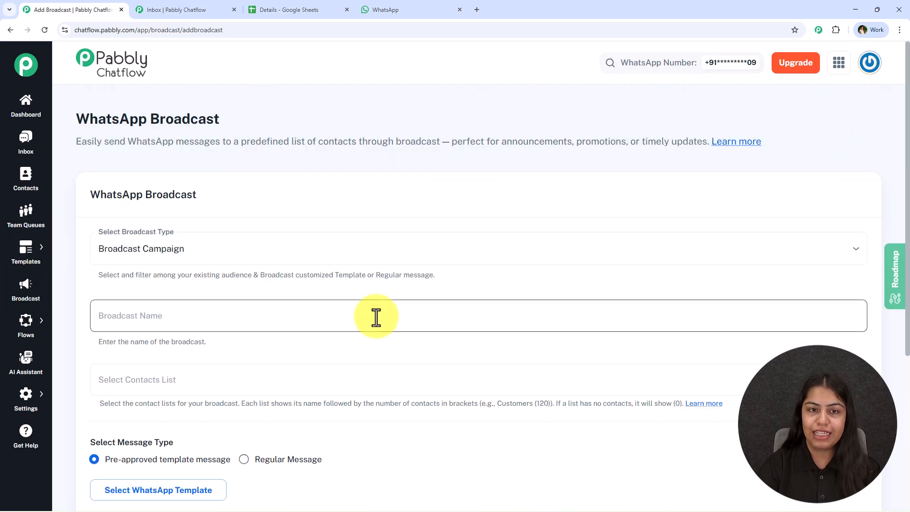
scroll(374, 332, "down", 1)
left_click(252, 214)
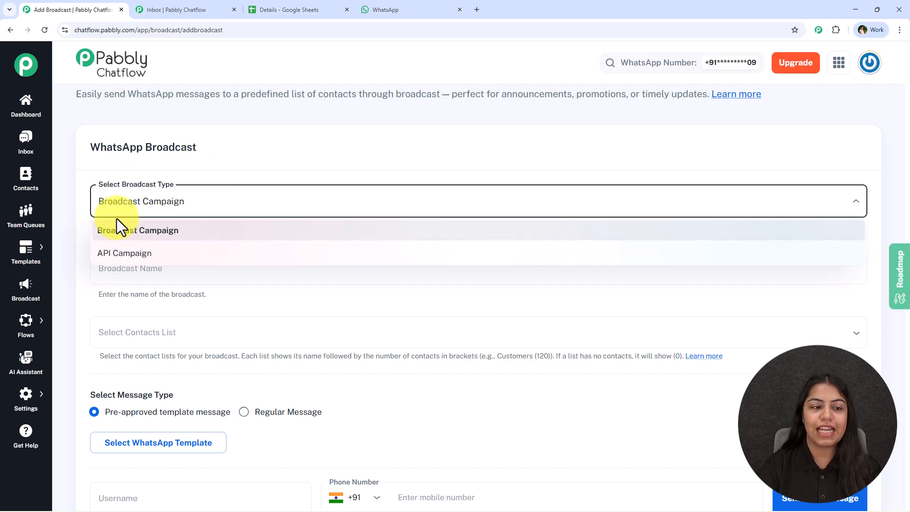
left_click(195, 232)
left_click(193, 264)
scroll(193, 264, "down", 1)
scroll(204, 218, "down", 1)
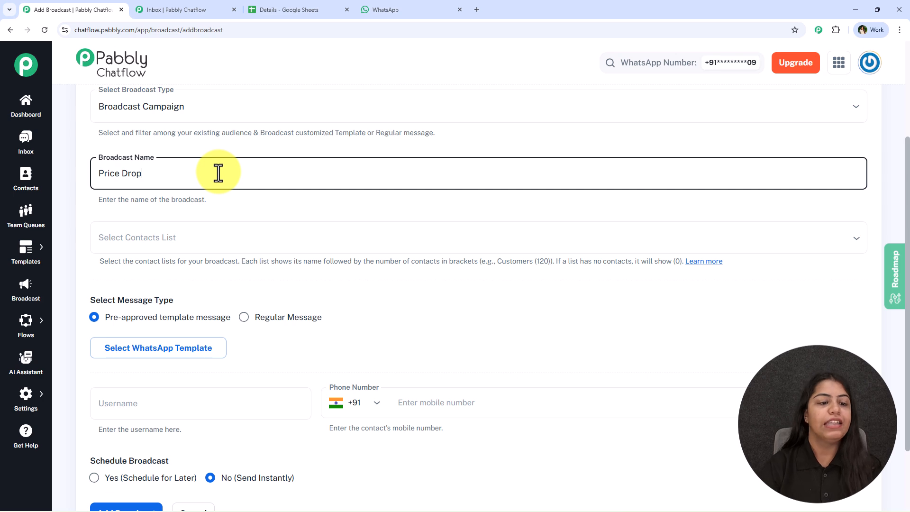
Choose the Testing contact list as the recipients of the Price Drop broadcast
left_click(214, 230)
scroll(190, 266, "down", 2)
left_click(142, 311)
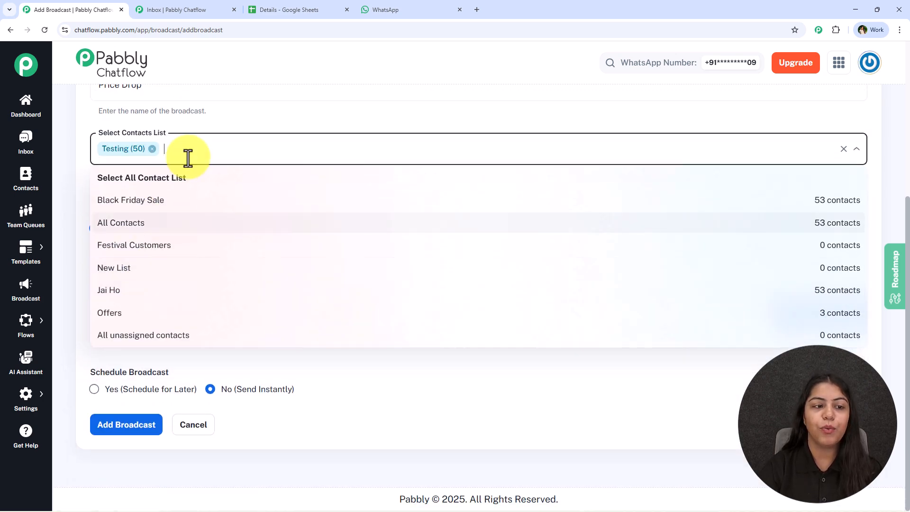
left_click(249, 111)
scroll(190, 237, "up", 1)
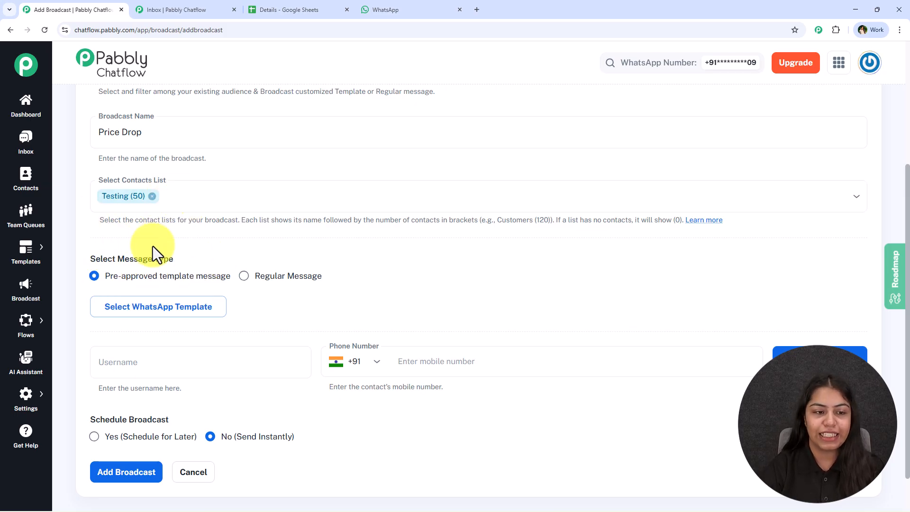
Try adding the All Contacts and New List contact lists to the broadcast, and remove both so only Testing stays selected
left_click(217, 197)
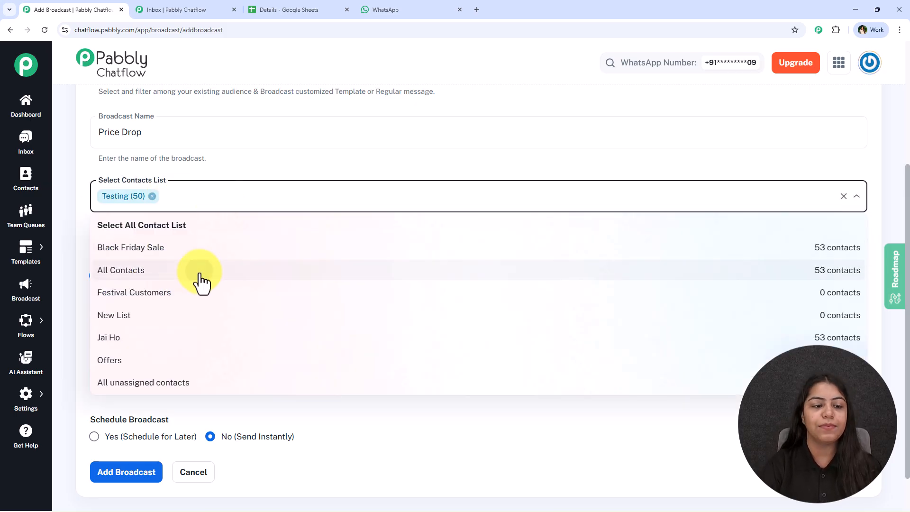
left_click(201, 270)
left_click(294, 193)
left_click(295, 194)
left_click(216, 292)
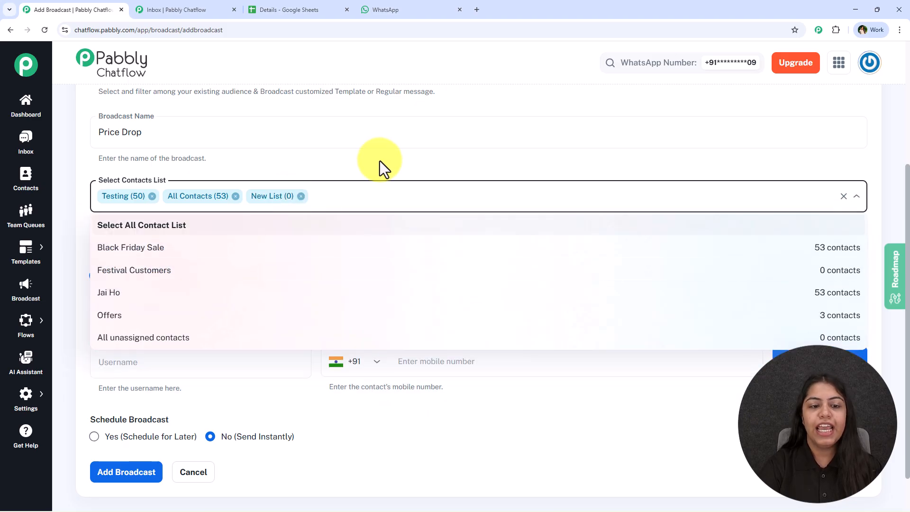
left_click(301, 196)
left_click(235, 196)
left_click(76, 208)
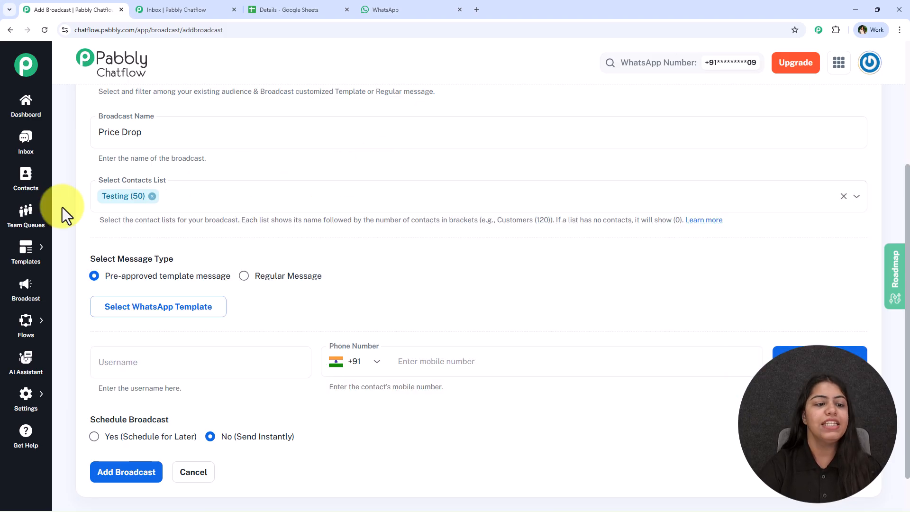
Try the Regular Message type to see its text options, and switch back to Pre-approved template message
scroll(209, 285, "down", 1)
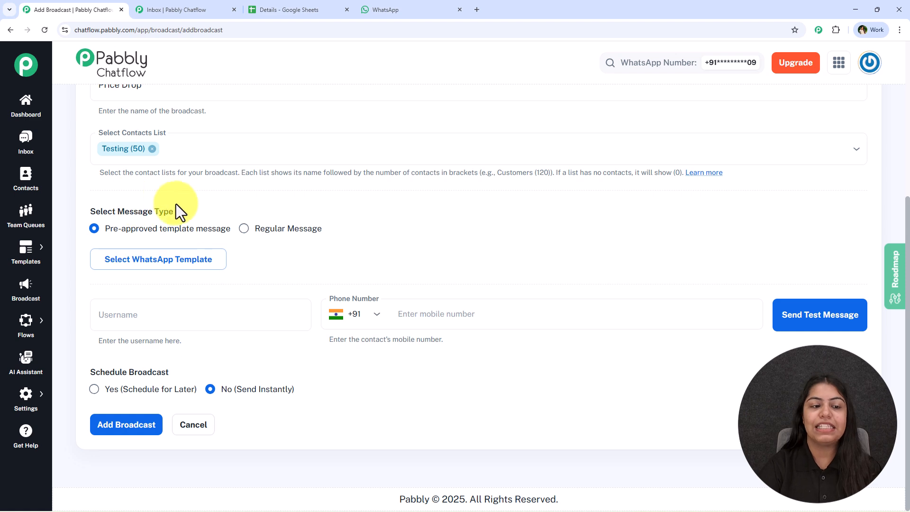
left_click_drag(110, 231, 228, 240)
left_click(252, 235)
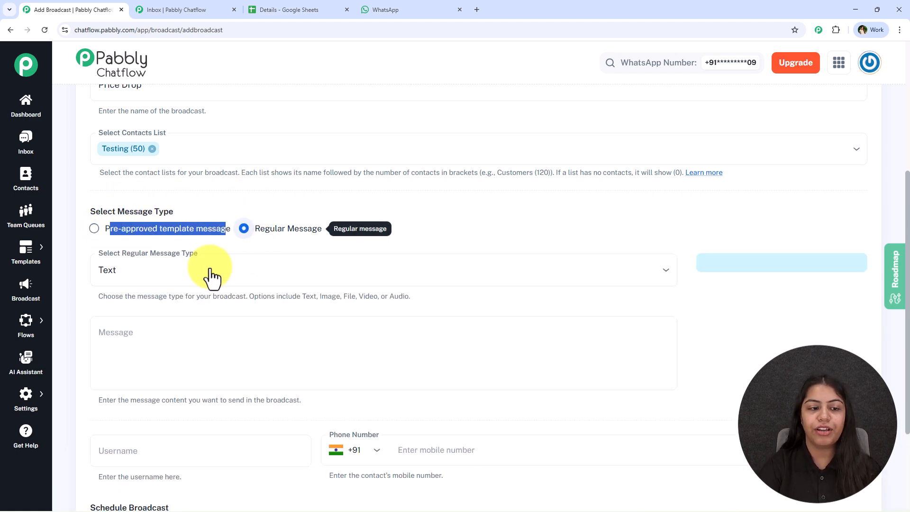
left_click(397, 336)
left_click(119, 236)
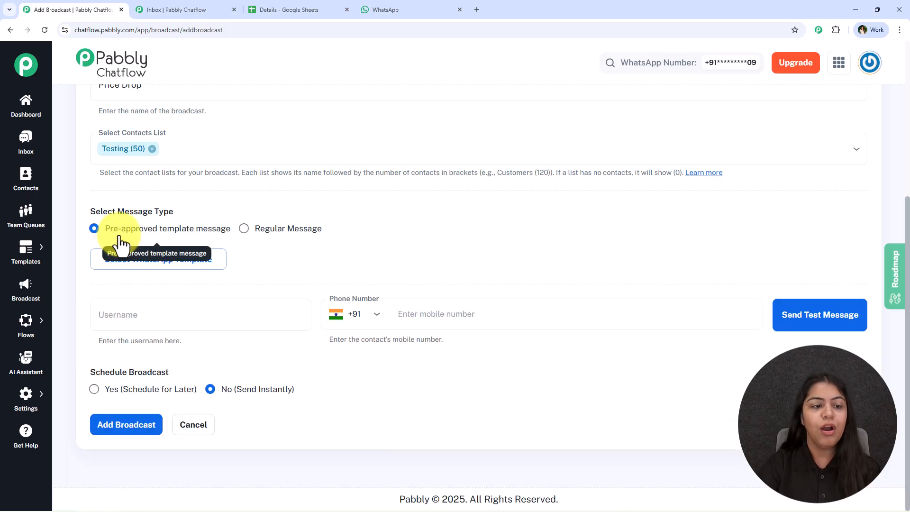
left_click(290, 229)
left_click(229, 331)
left_click(200, 231)
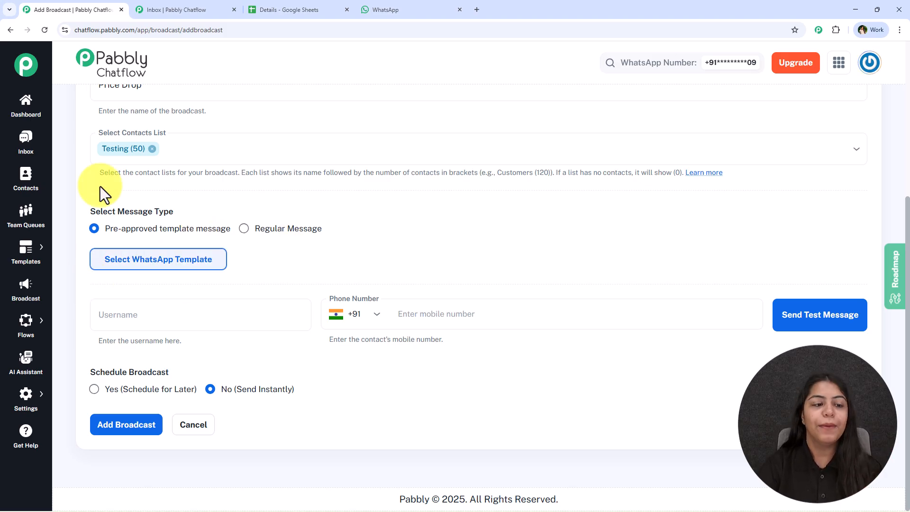
Pick the price_drop template from the approved templates and select the sample text in Body Field 1
mouse_move(27, 274)
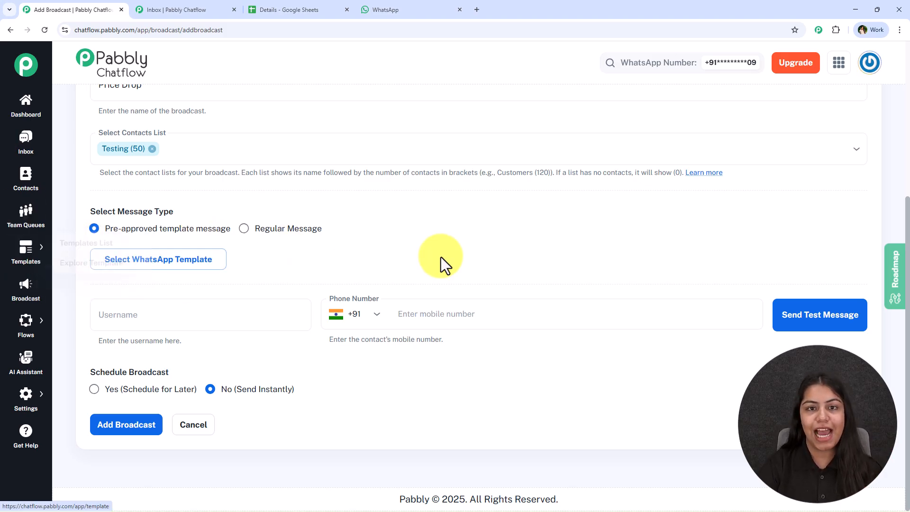
left_click(208, 265)
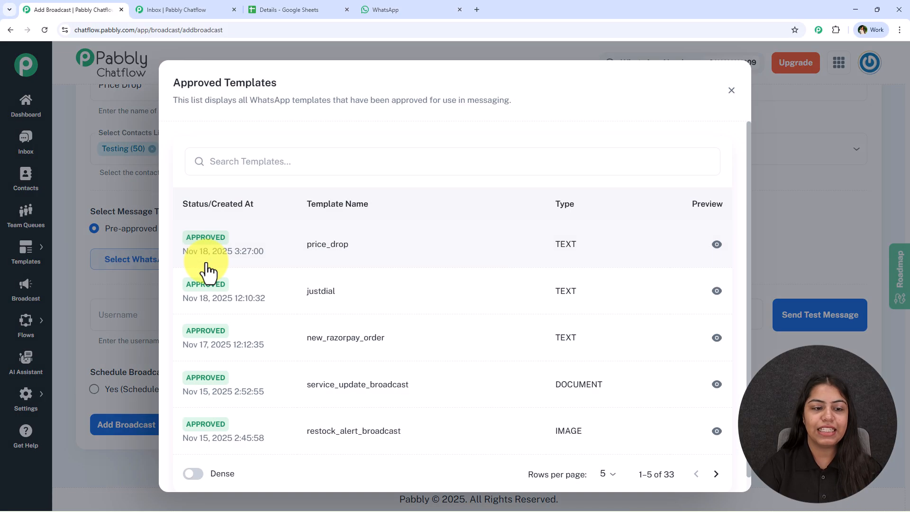
left_click(294, 264)
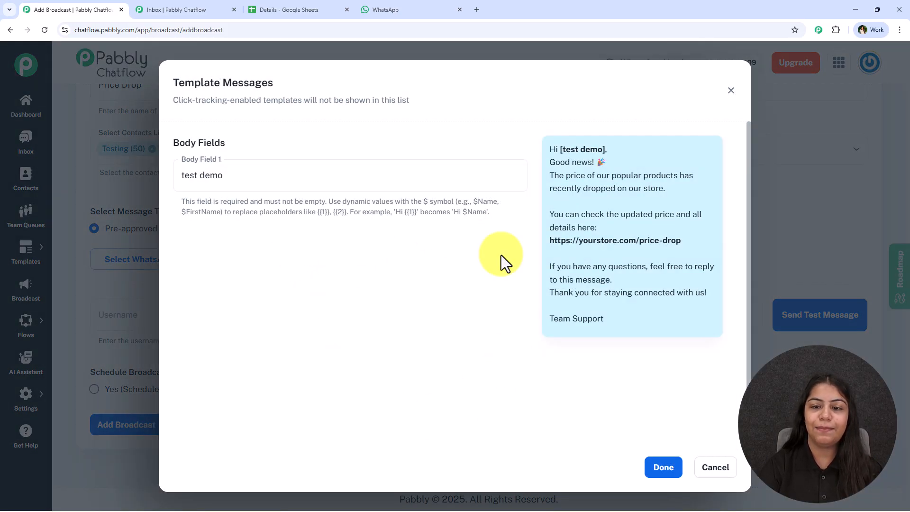
left_click_drag(225, 177, 176, 182)
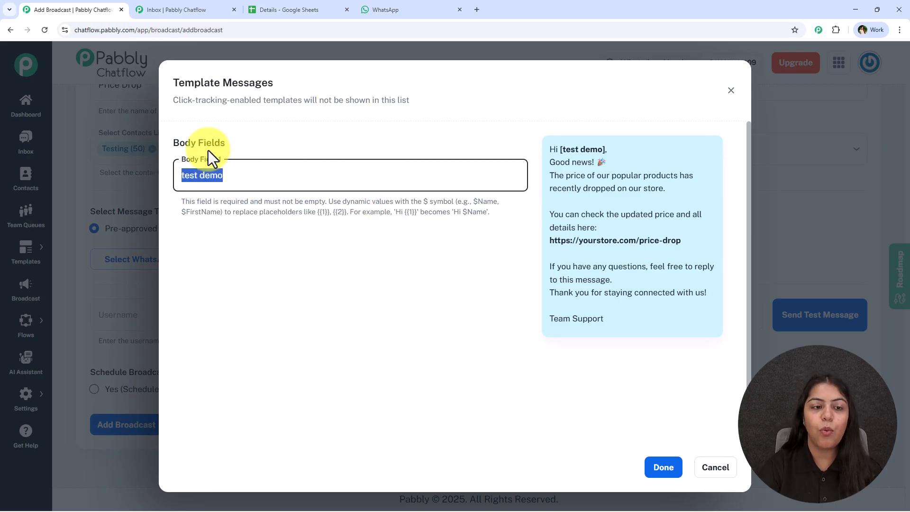
Check the recipient name in the price drop message in WhatsApp and the Chatflow inbox, and return to the broadcast form
left_click(381, 8)
left_click_drag(365, 298, 385, 297)
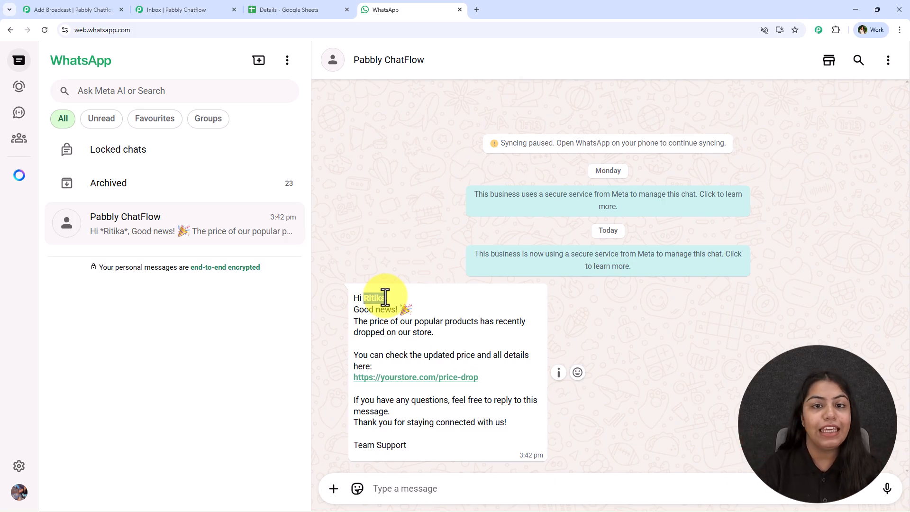
left_click(199, 10)
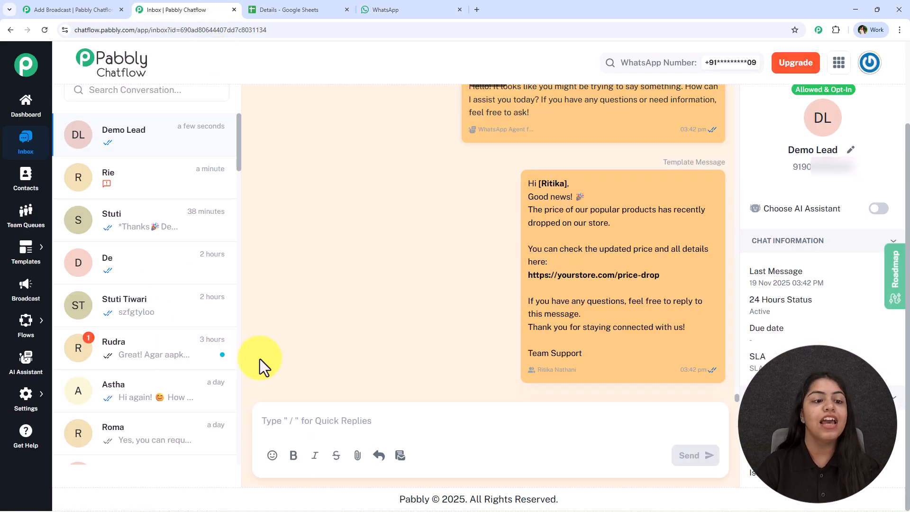
left_click(97, 8)
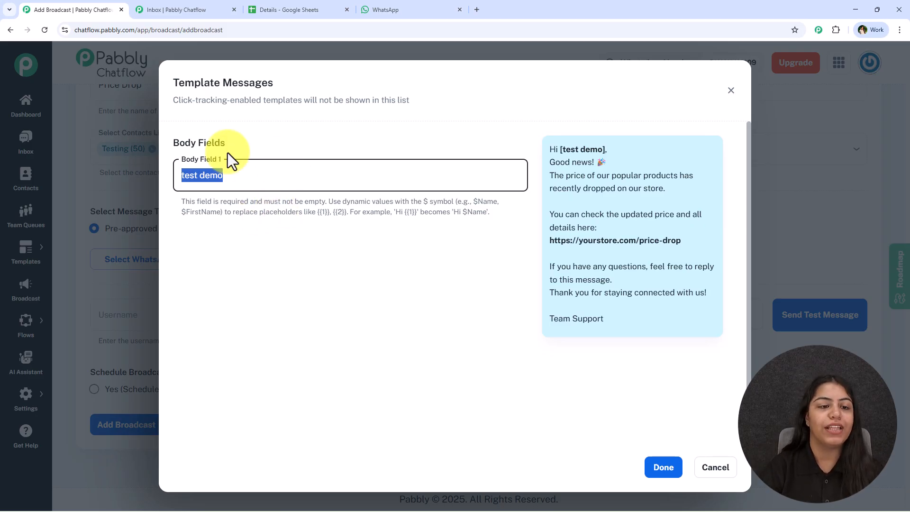
Leave Body Field 1 unchanged and close the template message and approved templates dialogs without applying a template
triple_click(244, 182)
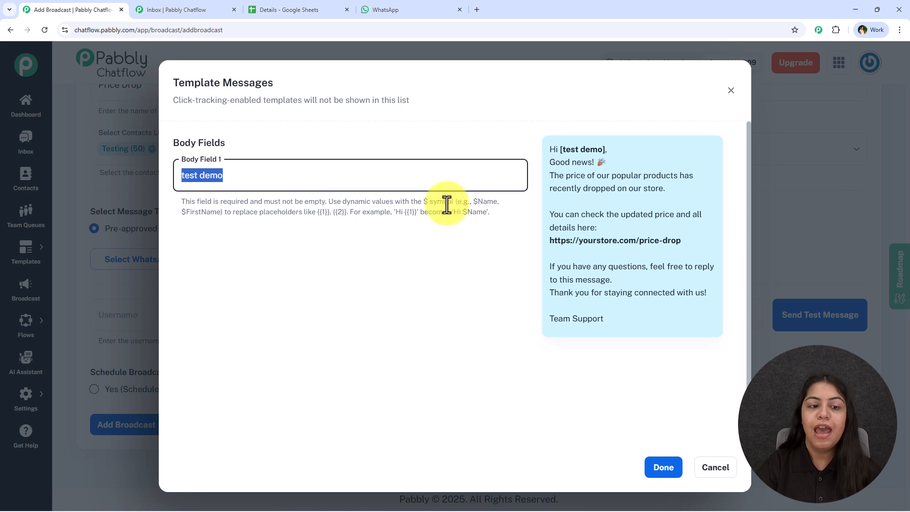
left_click(732, 91)
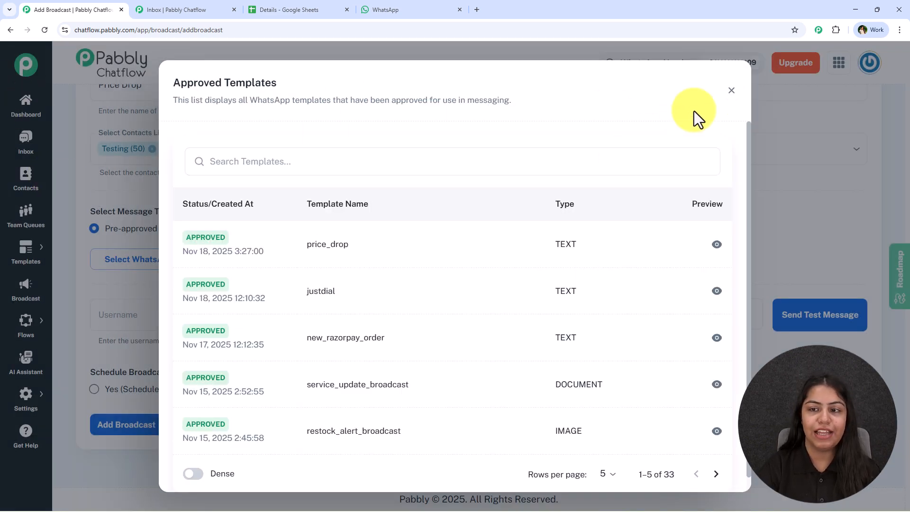
left_click(731, 91)
Open the Contact Custom Fields settings in a separate browser tab and review the default and custom field names
mouse_move(21, 417)
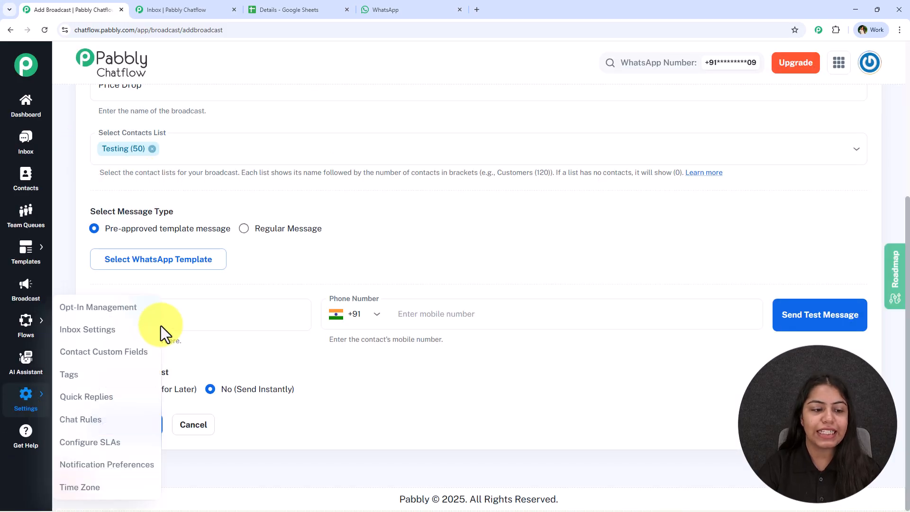
middle_click(118, 355)
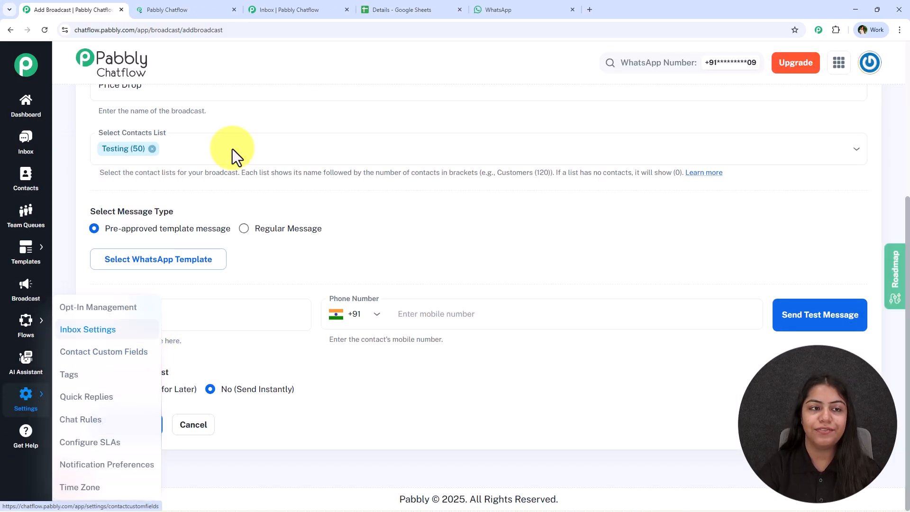
left_click(196, 8)
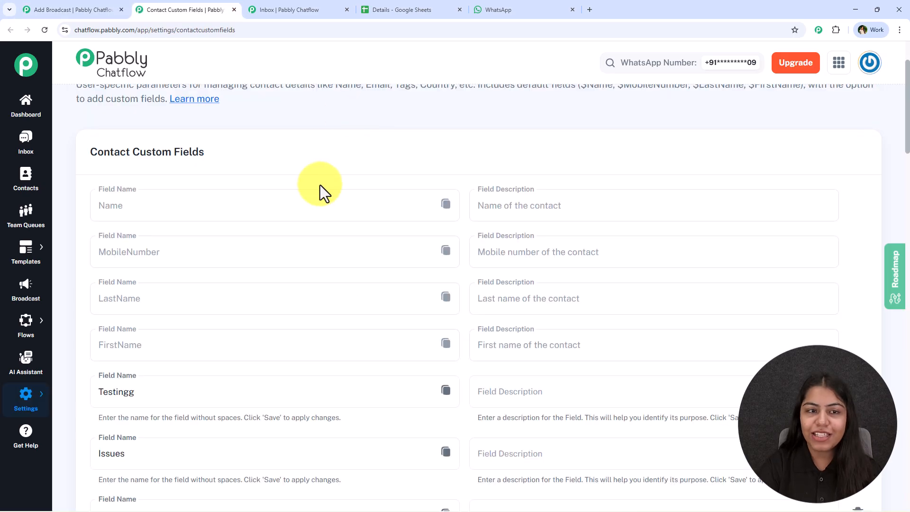
scroll(149, 229, "down", 1)
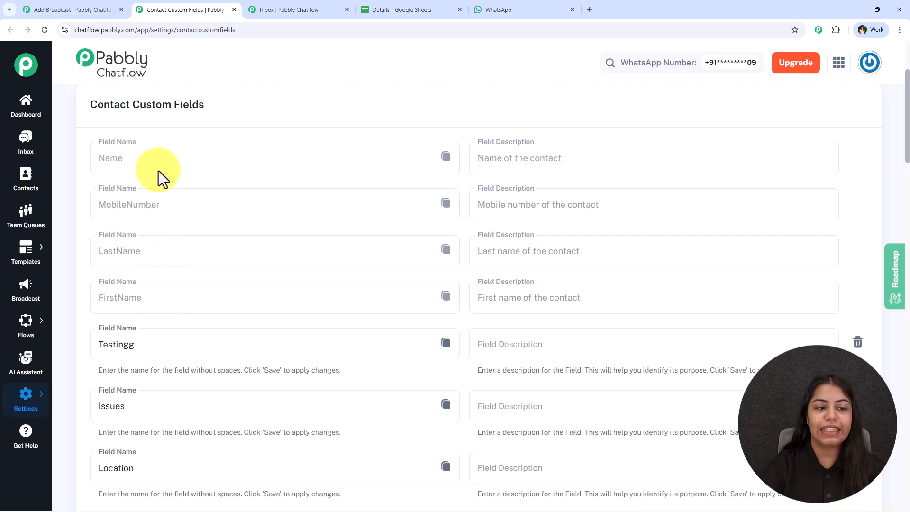
scroll(194, 289, "down", 3)
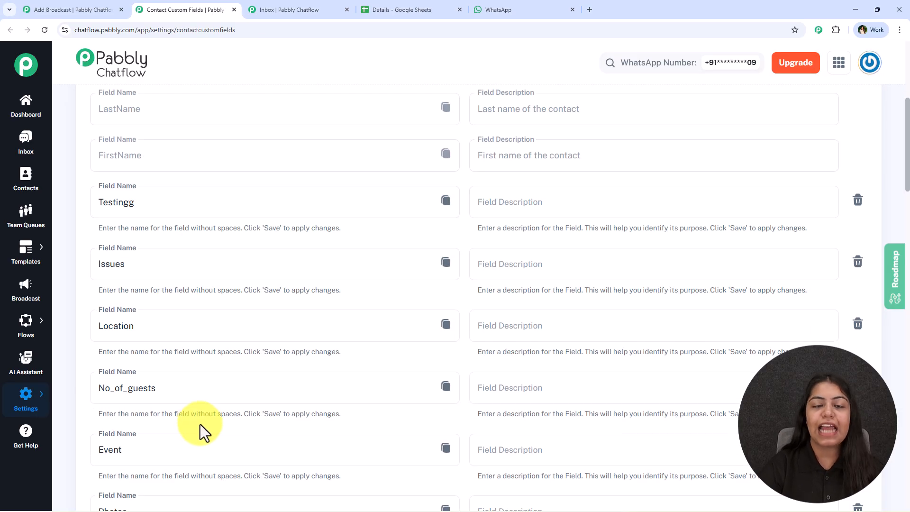
scroll(200, 424, "up", 3)
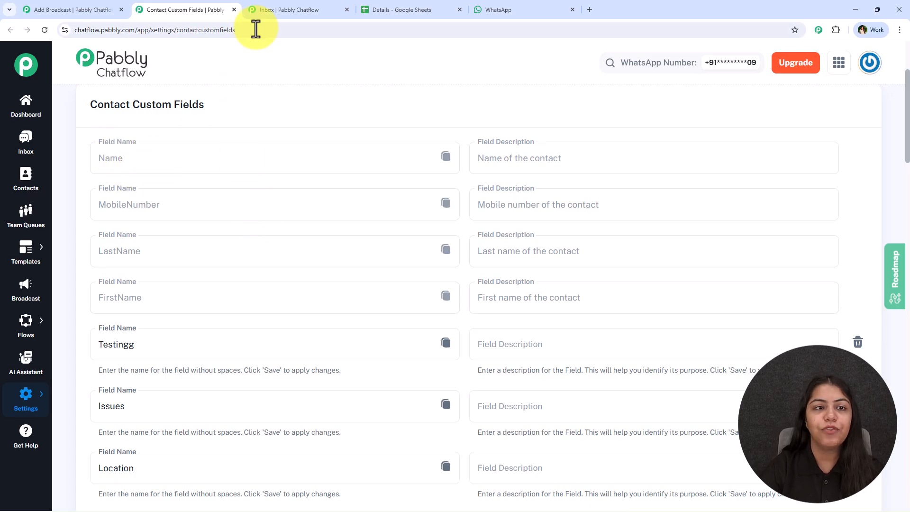
Copy the variable of the default Name field from the Contact Custom Fields page
left_click(108, 4)
key("ctrl+Tab")
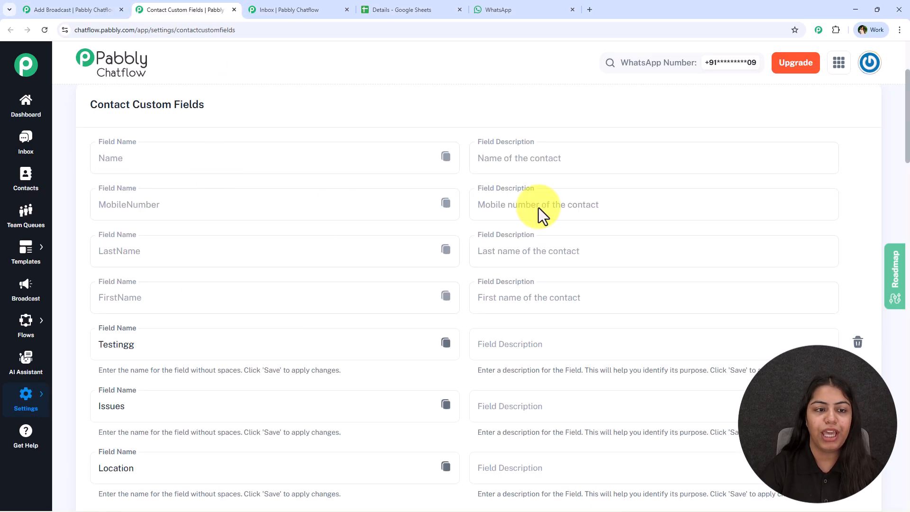
left_click(446, 160)
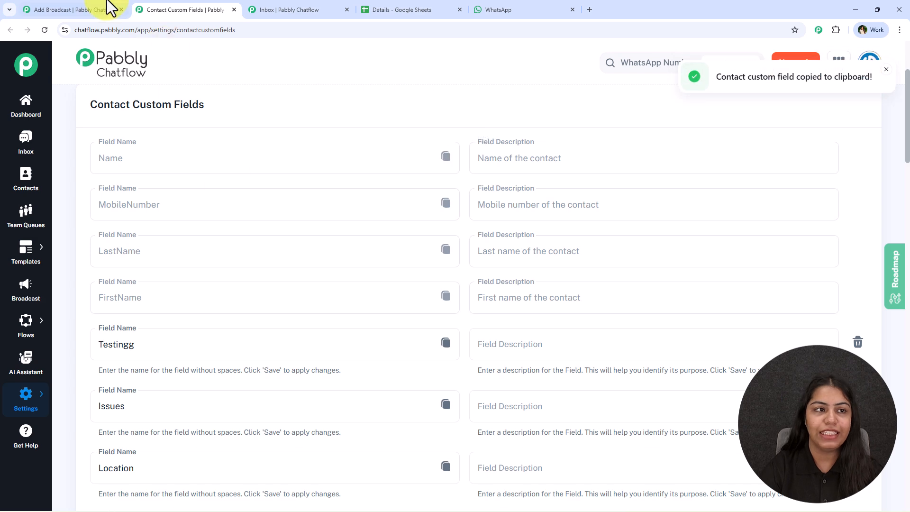
Apply the price_drop template to the Price Drop broadcast with Body Field 1 set to $Name
left_click(114, 7)
left_click(220, 263)
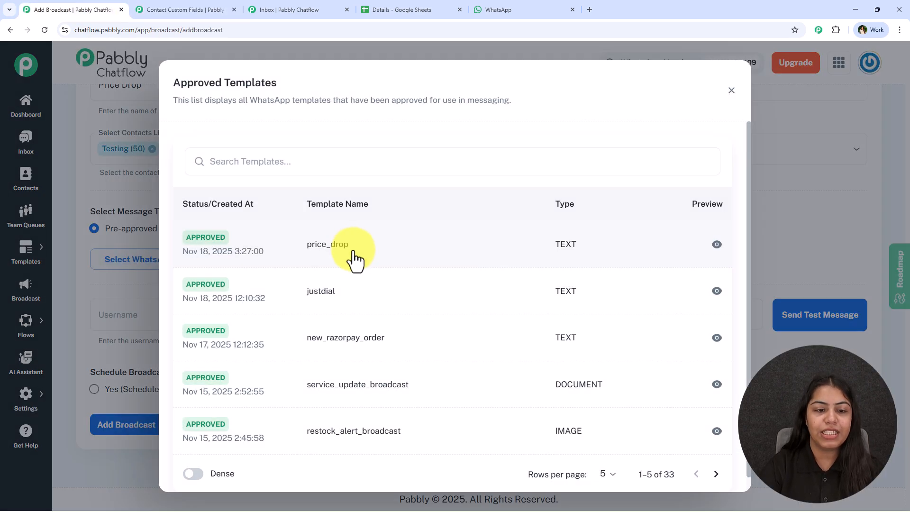
left_click(355, 258)
double_click(274, 176)
key("ctrl+a")
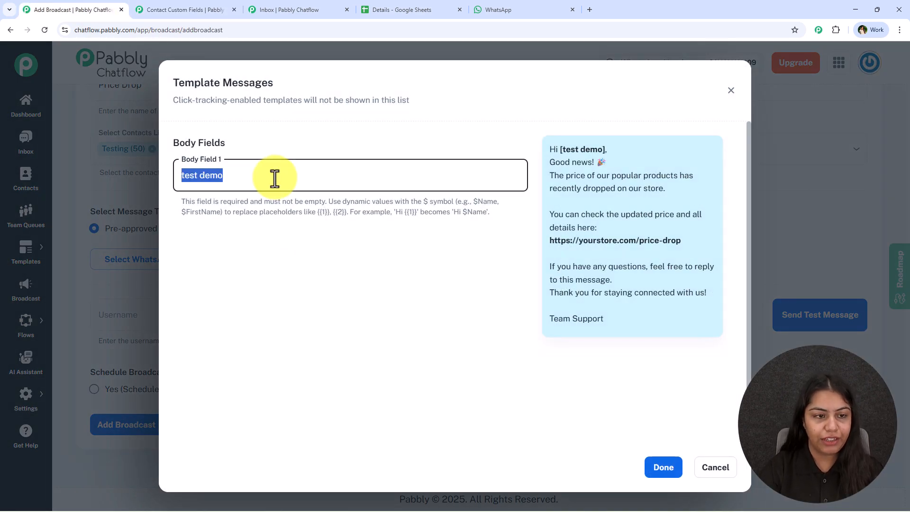
key("ctrl+v")
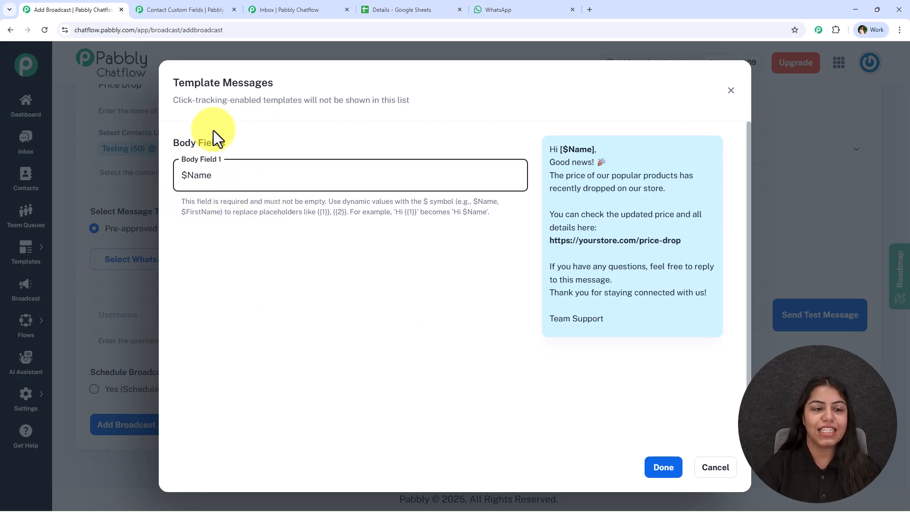
left_click(663, 473)
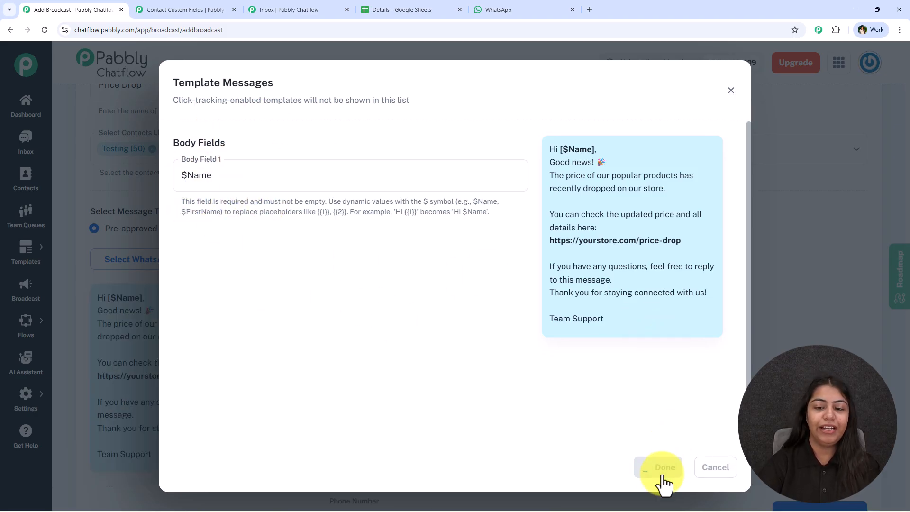
scroll(404, 305, "down", 4)
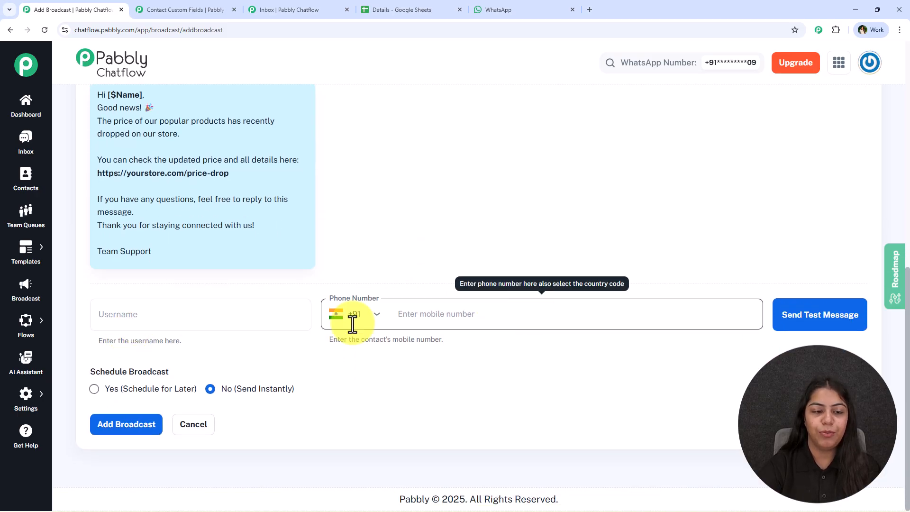
Send a test message of the price_drop broadcast, entering the recipient's username and mobile number with country code +91
left_click(206, 312)
type("Ritika")
left_click(488, 321)
type("903")
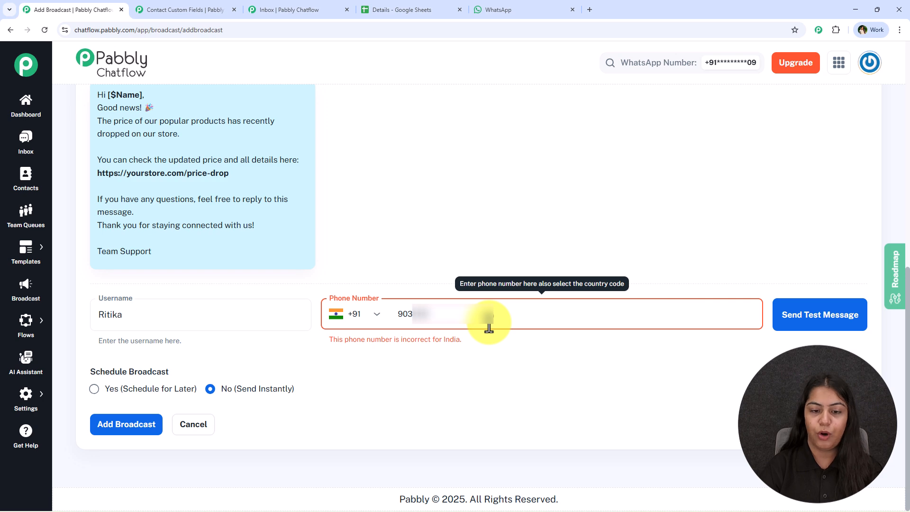
type("???????")
left_click(836, 320)
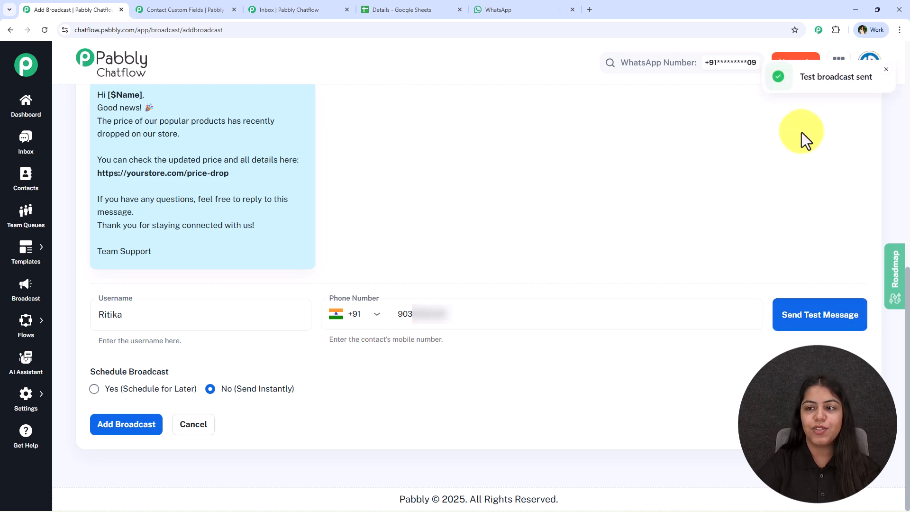
Switch to WhatsApp Web and check the name and body text of the newest price drop message in the Pabbly ChatFlow chat
left_click(557, 10)
left_click(801, 310)
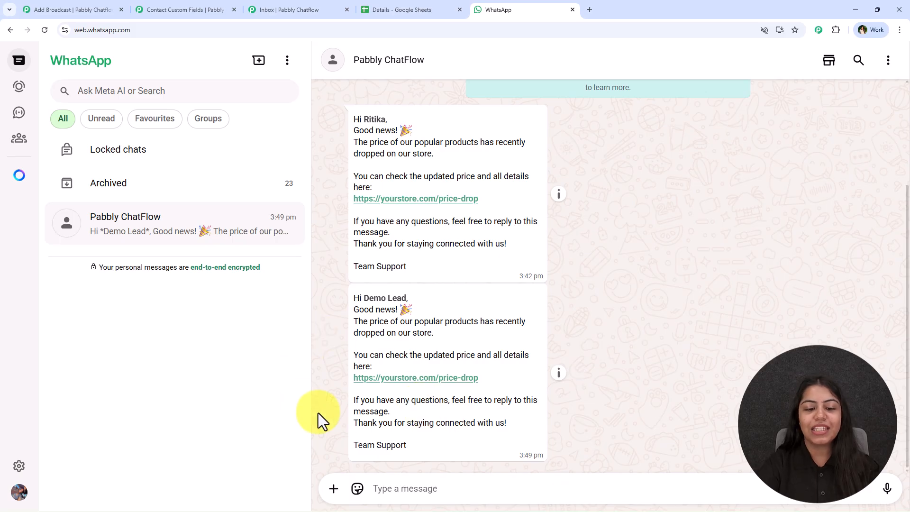
left_click_drag(350, 296, 411, 298)
left_click(410, 297)
left_click_drag(354, 309, 425, 452)
left_click(425, 453)
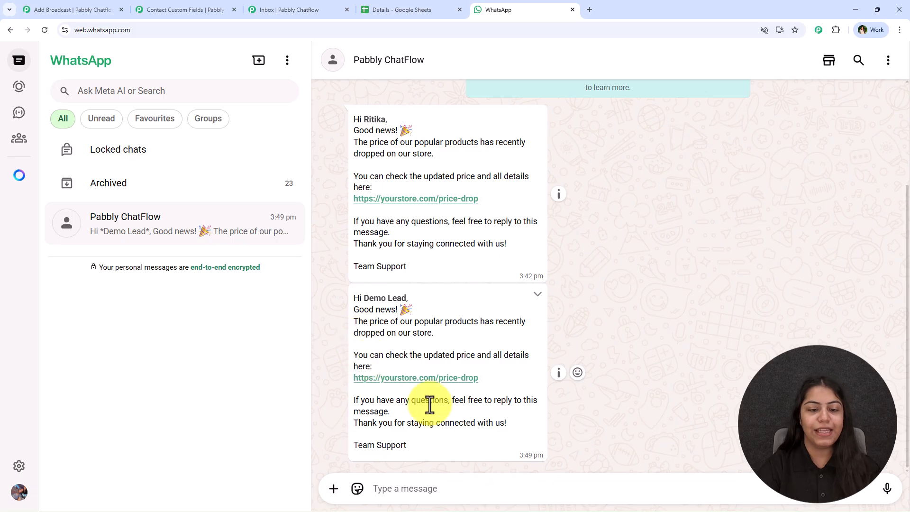
Return to the Add Broadcast form in Pabbly Chatflow and replace the test recipient's phone number with a placeholder number
left_click(92, 7)
left_click_drag(469, 315, 403, 327)
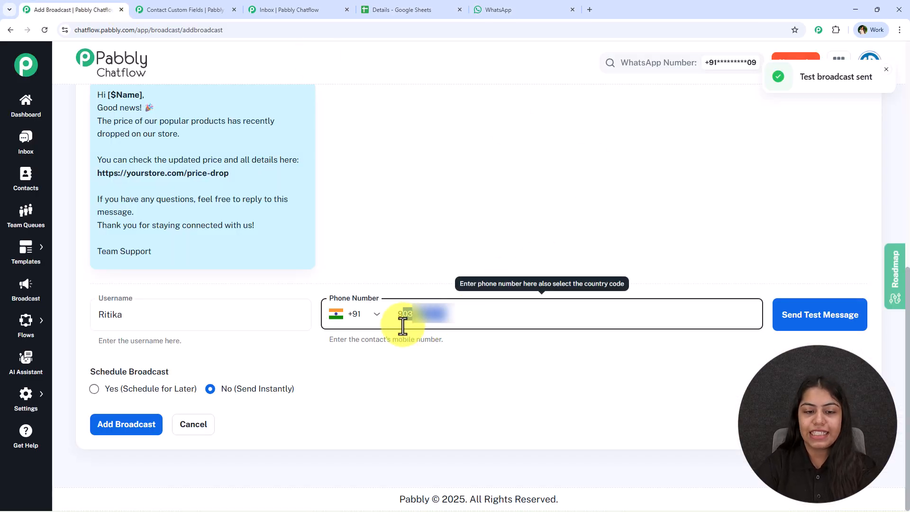
key("BackSpace")
type("9")
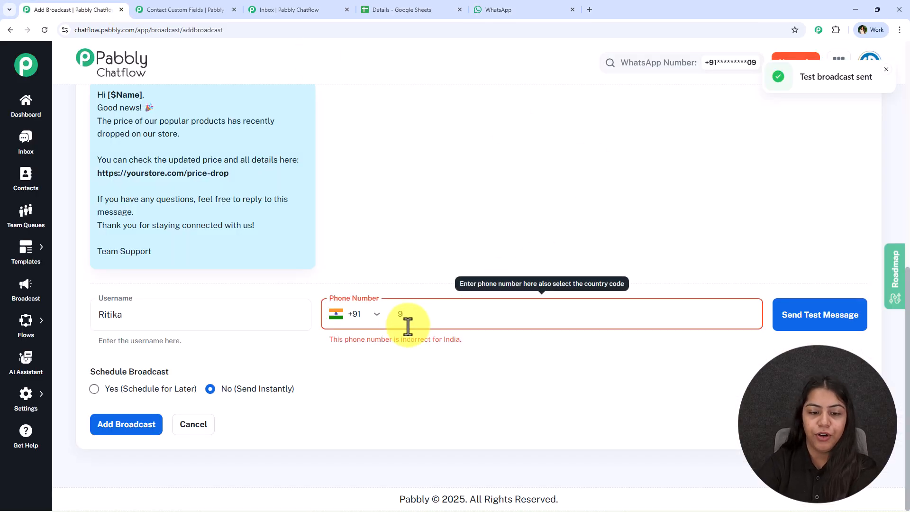
type("999999999")
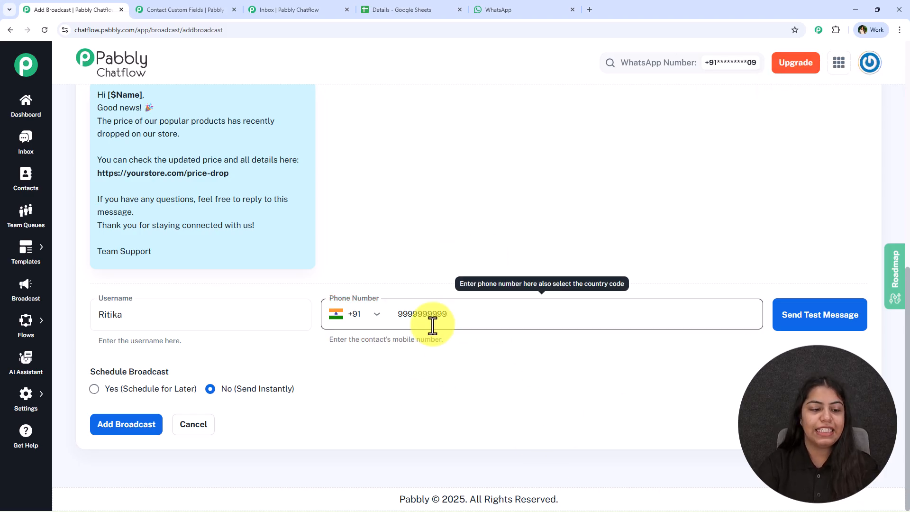
left_click(476, 471)
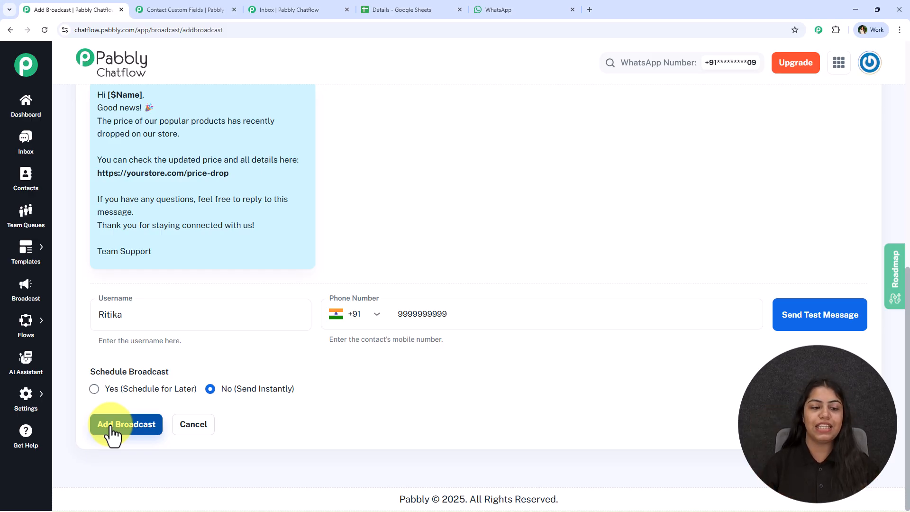
Review the message preview and set the broadcast's schedule option to Yes (Schedule for Later)
scroll(196, 315, "up", 4)
scroll(280, 216, "down", 4)
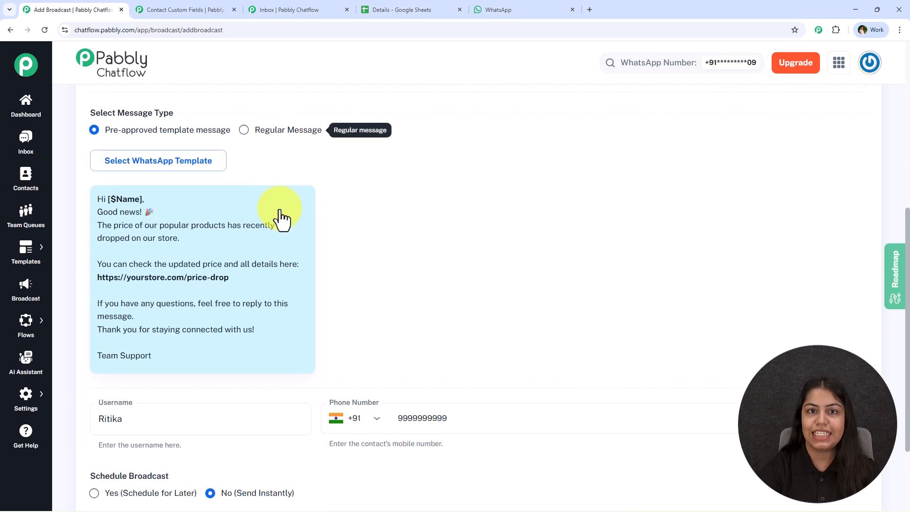
scroll(238, 332, "up", 2)
scroll(240, 361, "down", 2)
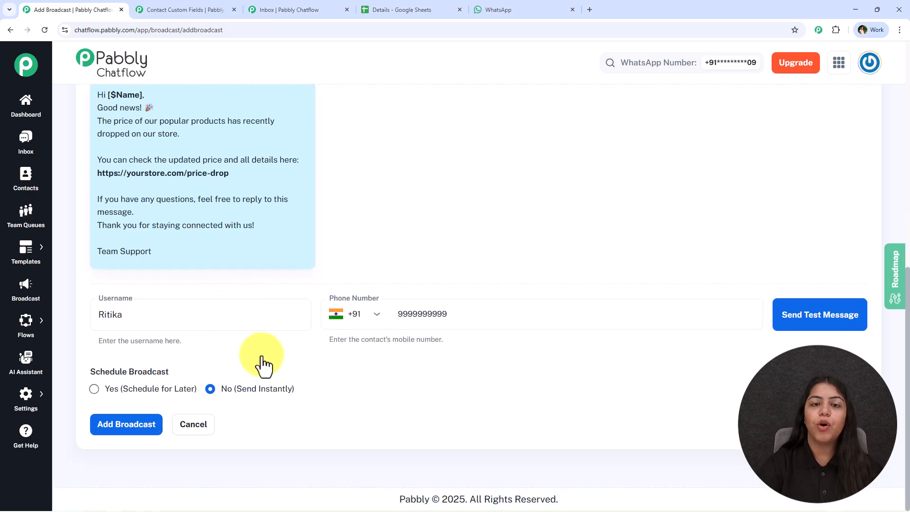
left_click(119, 392)
scroll(190, 379, "down", 2)
Set the broadcast's scheduled date and time to 12/02/2025 12:00 PM
left_click(317, 368)
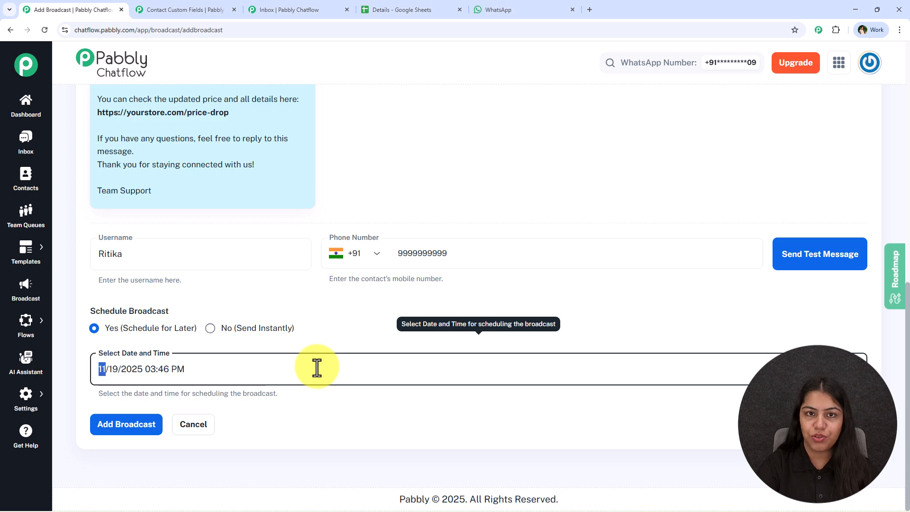
key("BackSpace")
left_click(124, 369)
key("BackSpace")
left_click(141, 369)
key("BackSpace")
left_click(178, 369)
key("BackSpace")
left_click(161, 369)
key("BackSpace")
left_click(103, 370)
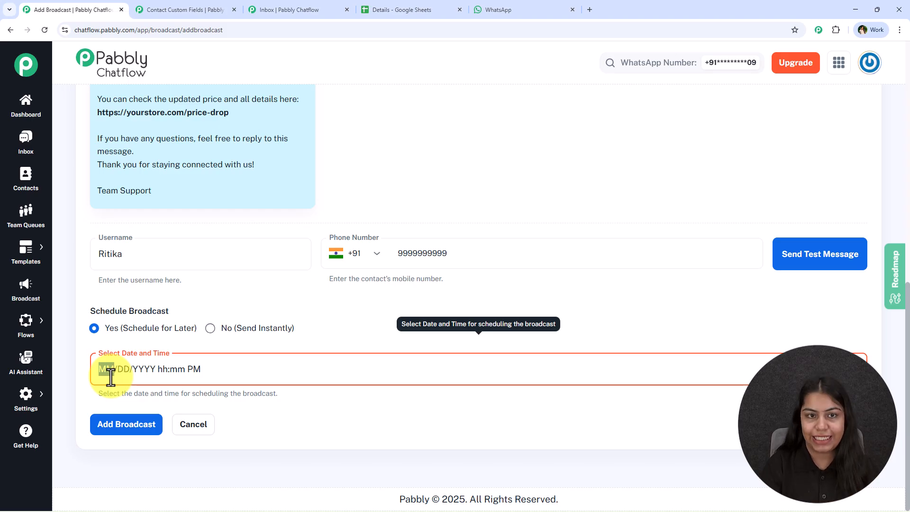
type("1202")
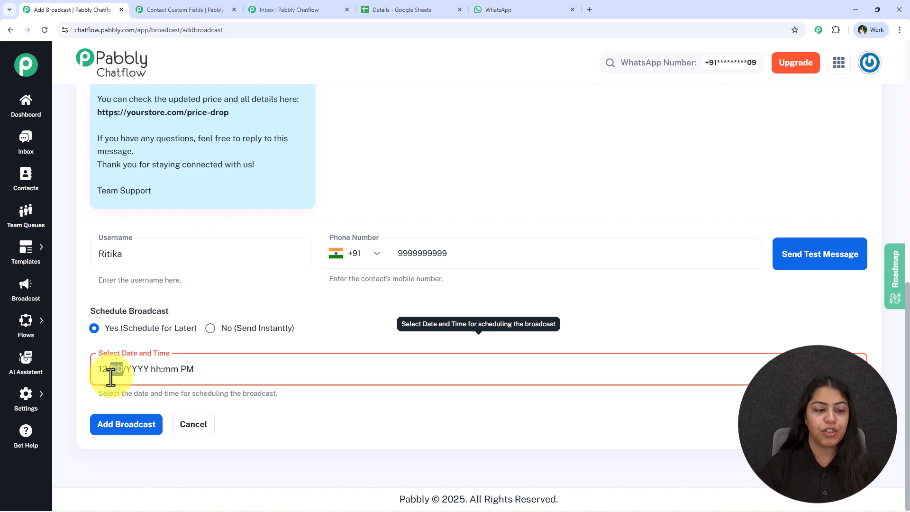
type("025 ")
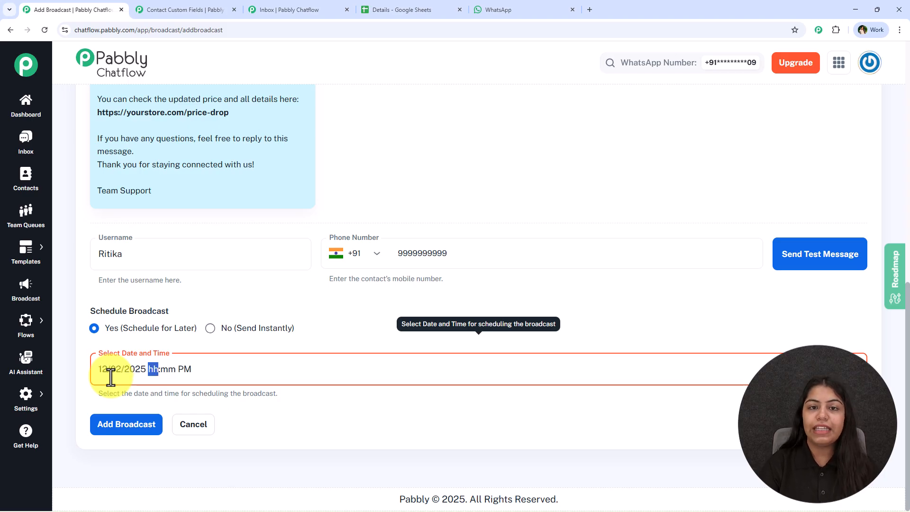
type("12:00")
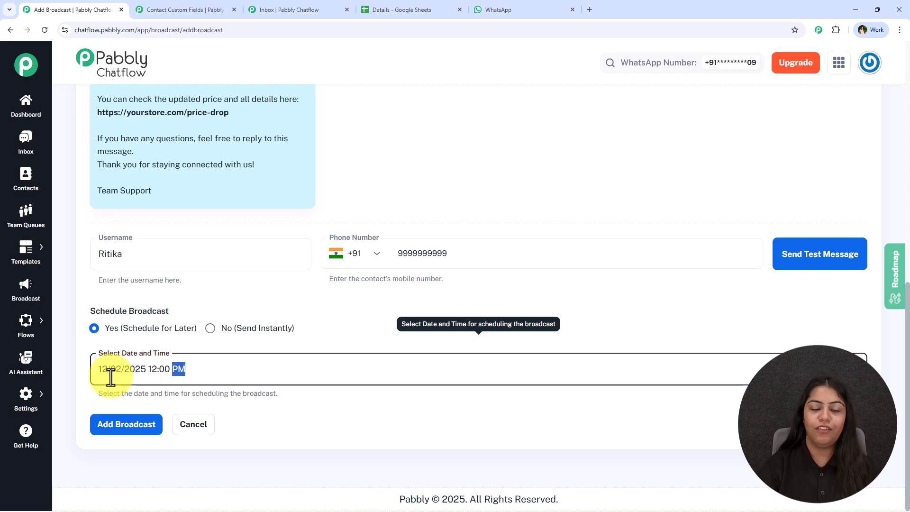
left_click(275, 426)
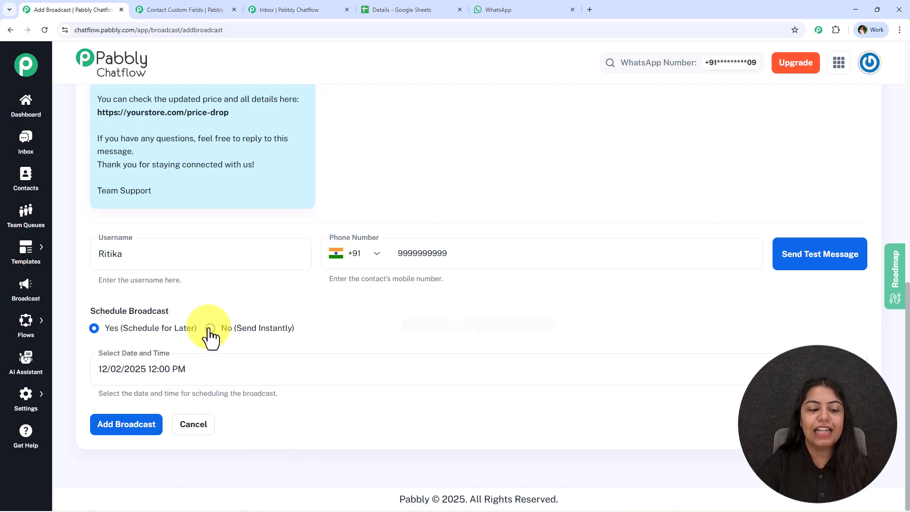
Add the Price Drop broadcast and check its scheduled date in the broadcast campaigns list
left_click(122, 432)
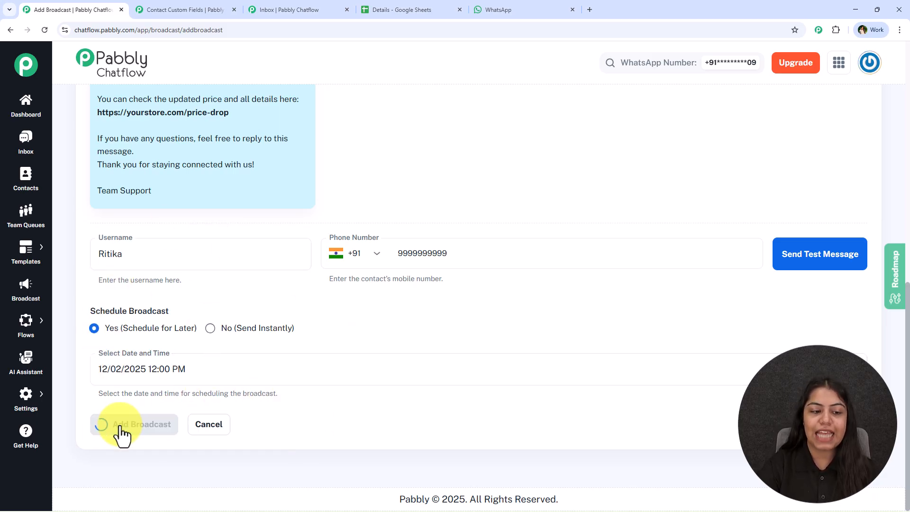
scroll(318, 336, "down", 4)
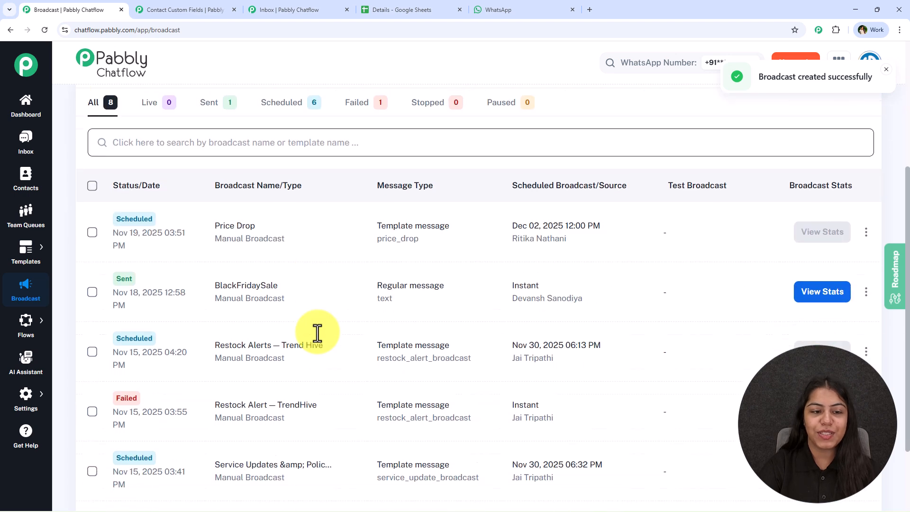
scroll(317, 333, "down", 1)
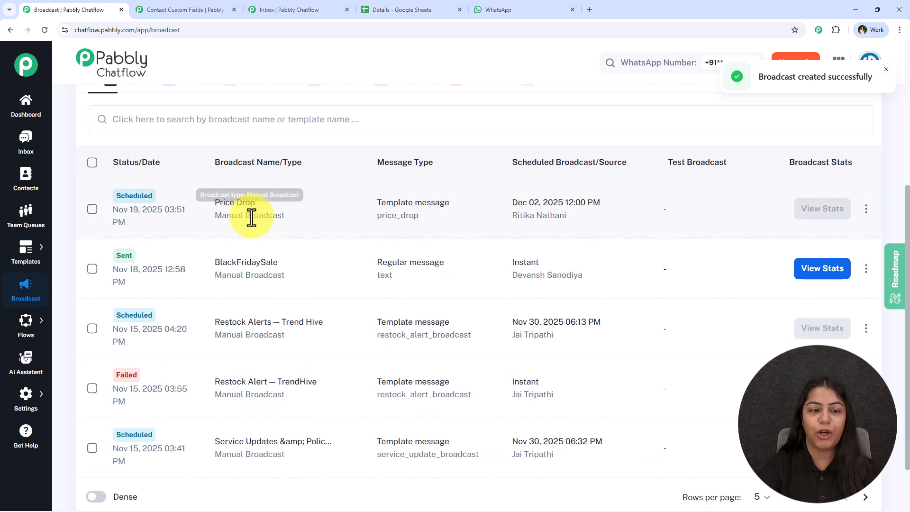
left_click_drag(512, 203, 563, 203)
left_click(511, 206)
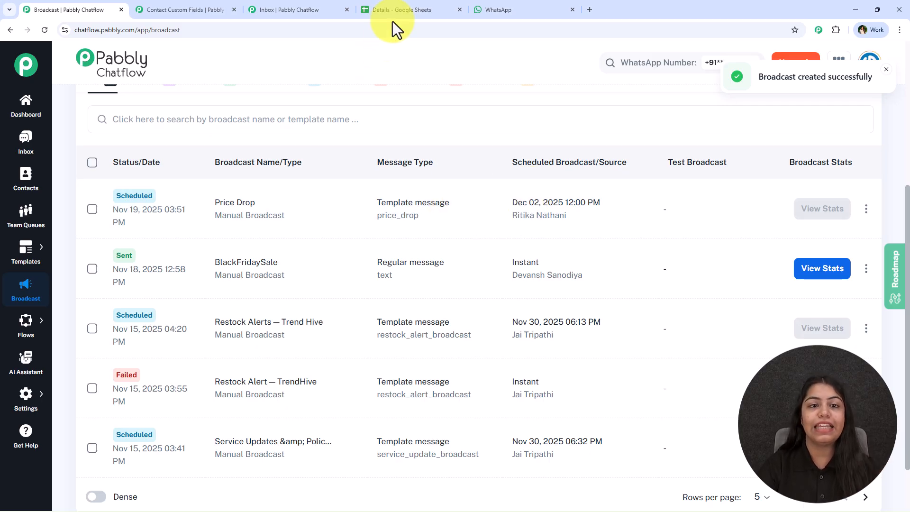
View the received price drop messages in WhatsApp Web and return to the Pabbly Chatflow broadcast list
left_click(493, 10)
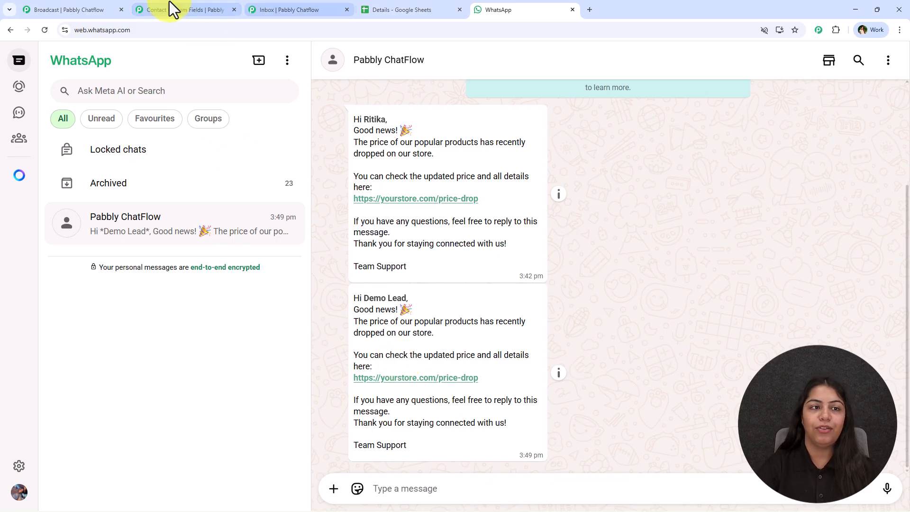
left_click(185, 7)
left_click(84, 1)
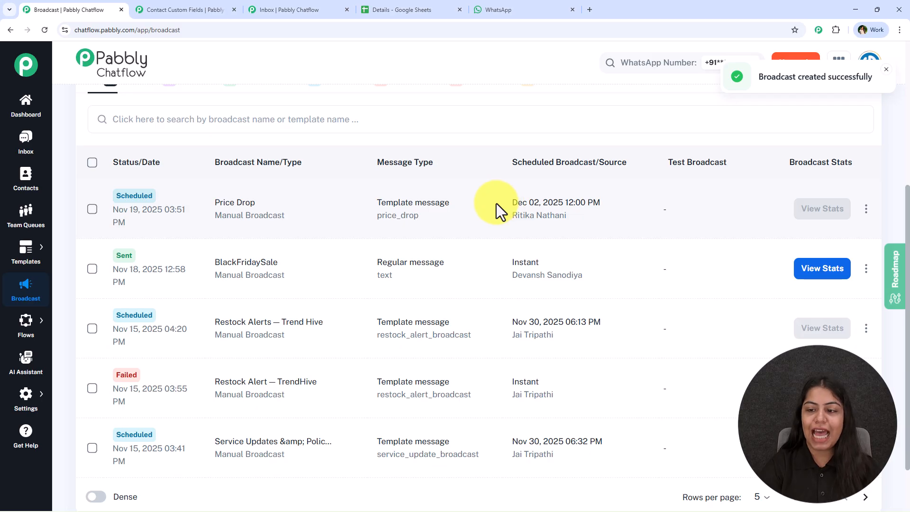
Open the stats of the BlackFridaySale broadcast, examine its sent, delivered, read and ignored figures, and close the report
left_click(825, 270)
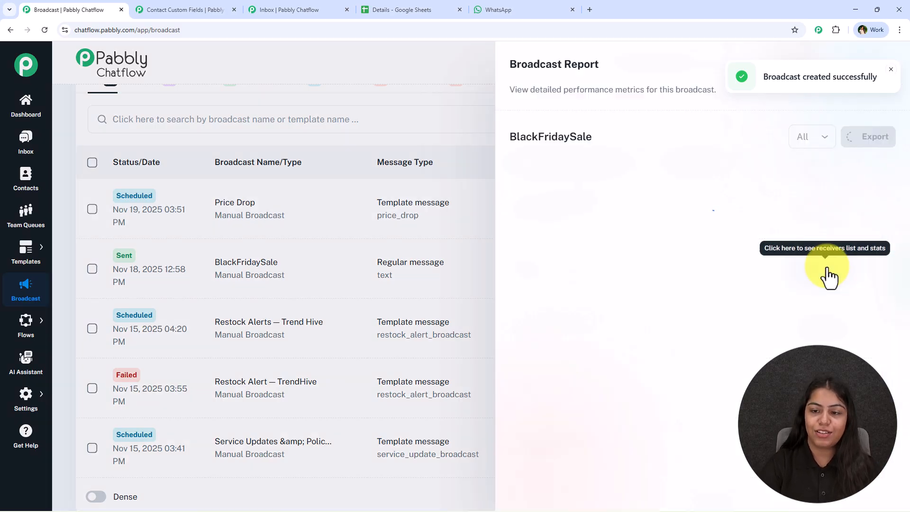
scroll(624, 368, "down", 5)
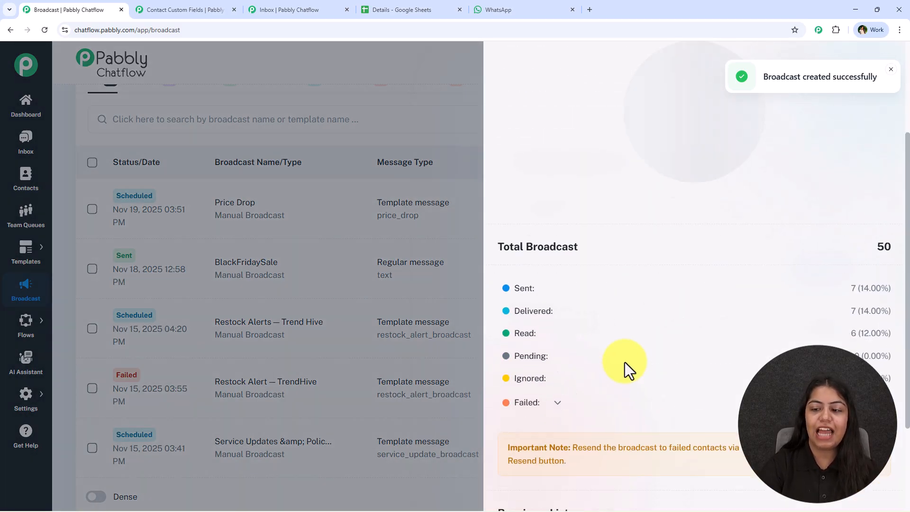
left_click_drag(849, 163, 889, 163)
left_click_drag(850, 186, 891, 186)
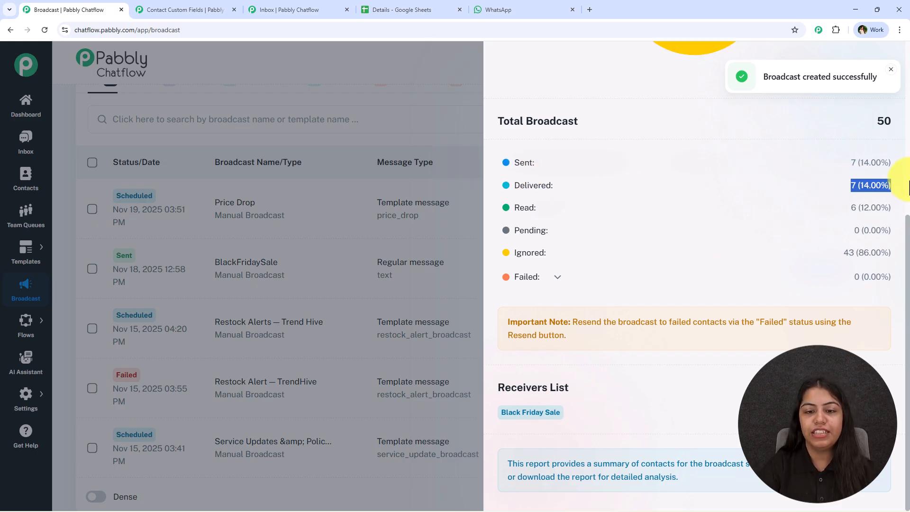
left_click_drag(850, 207, 891, 208)
left_click_drag(820, 255, 892, 256)
scroll(815, 266, "up", 4)
scroll(836, 153, "up", 3)
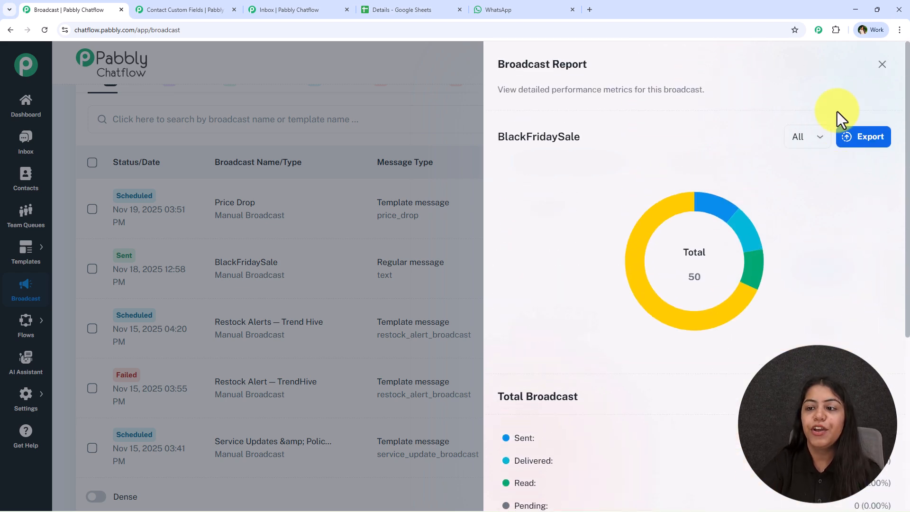
left_click(880, 64)
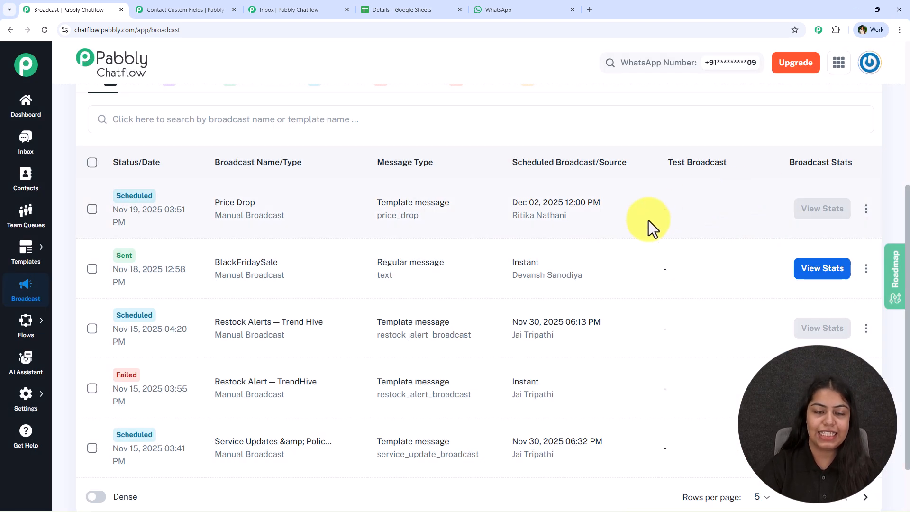
Revisit the WhatsApp chat and return to the Pabbly Chatflow Broadcast page to examine its summary cards
scroll(538, 270, "up", 5)
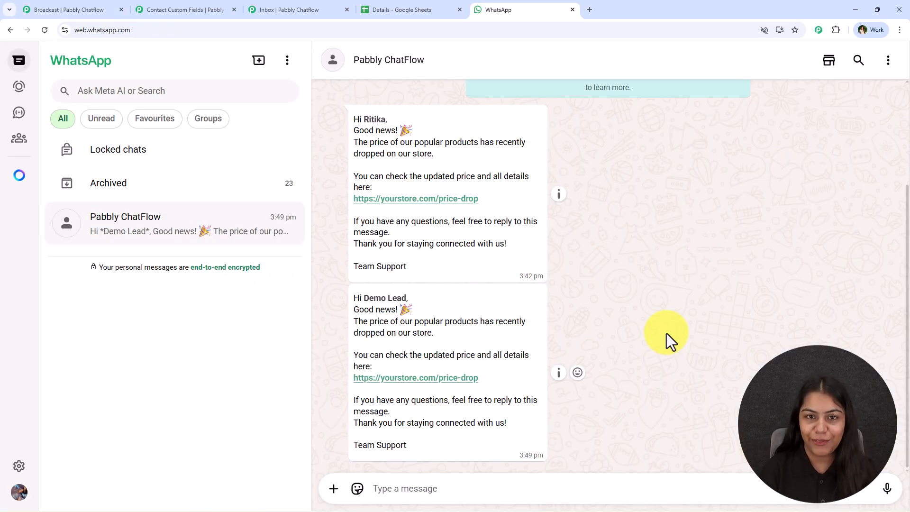
left_click(76, 9)
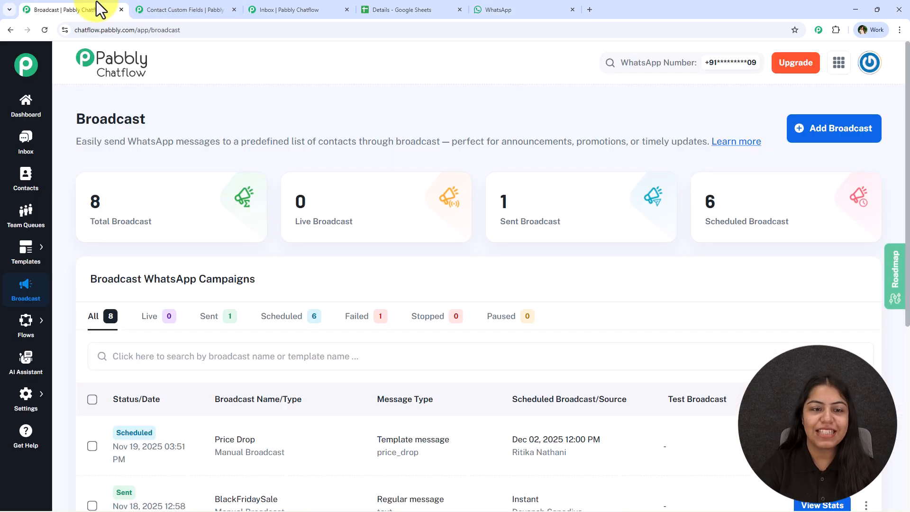
double_click(299, 199)
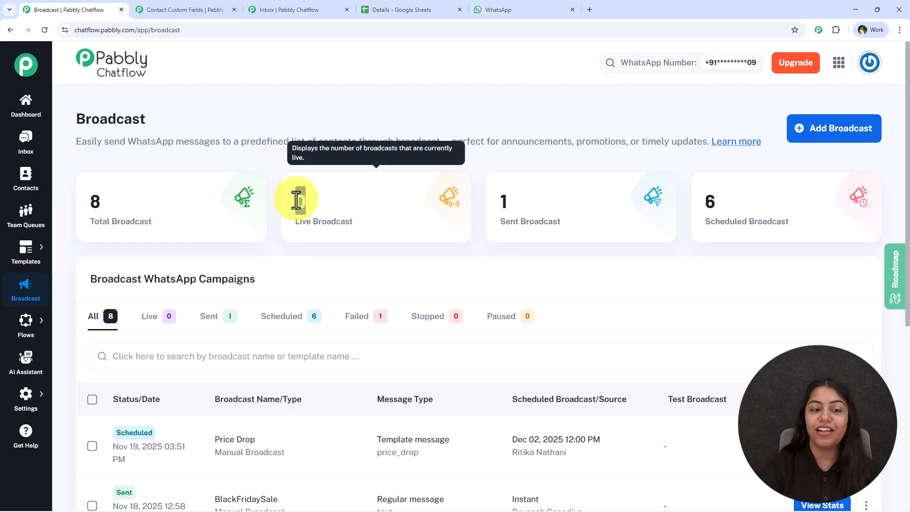
left_click(320, 200)
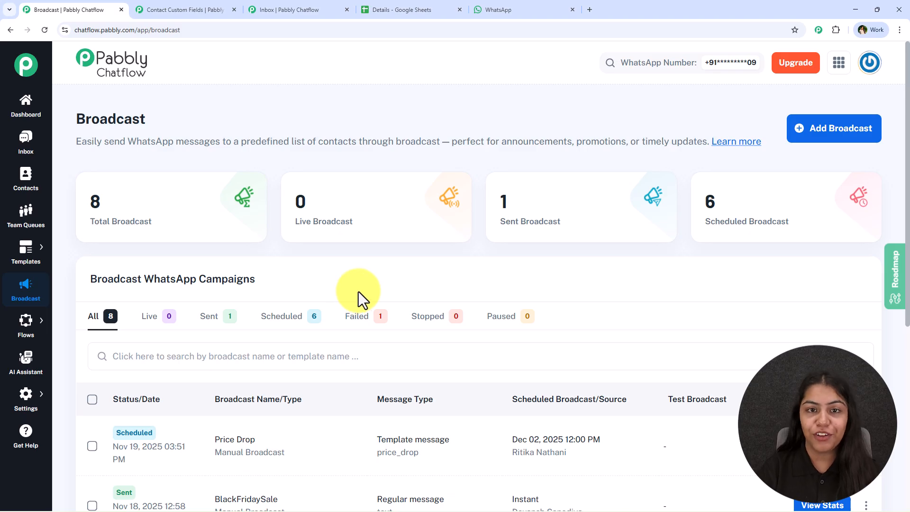